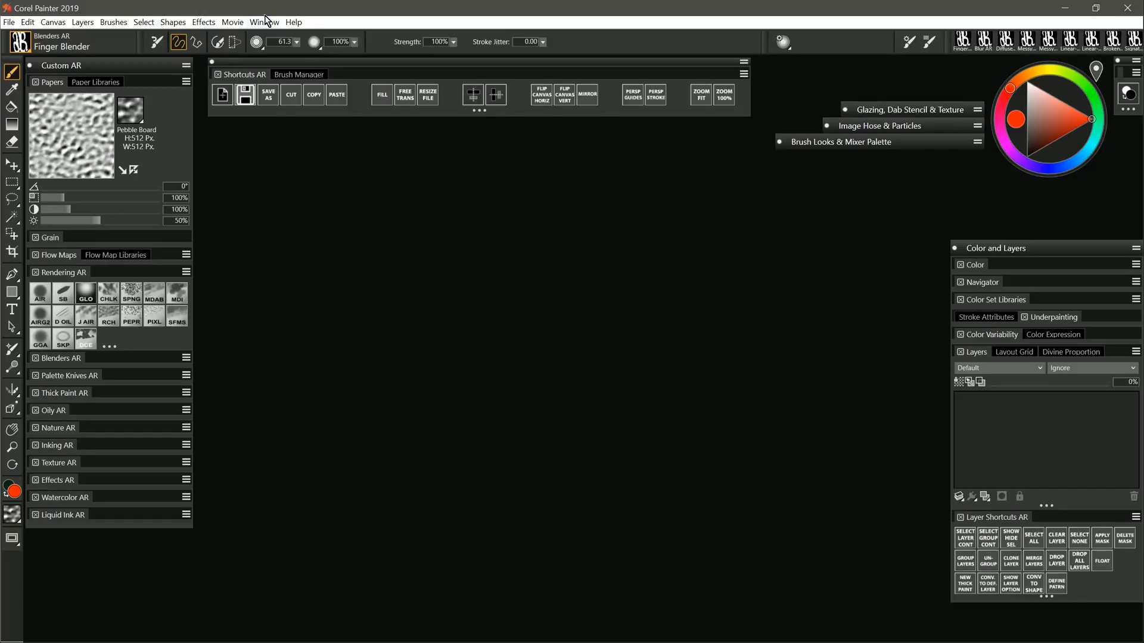
- Check which saved layouts are available in the current workspace
click(267, 24)
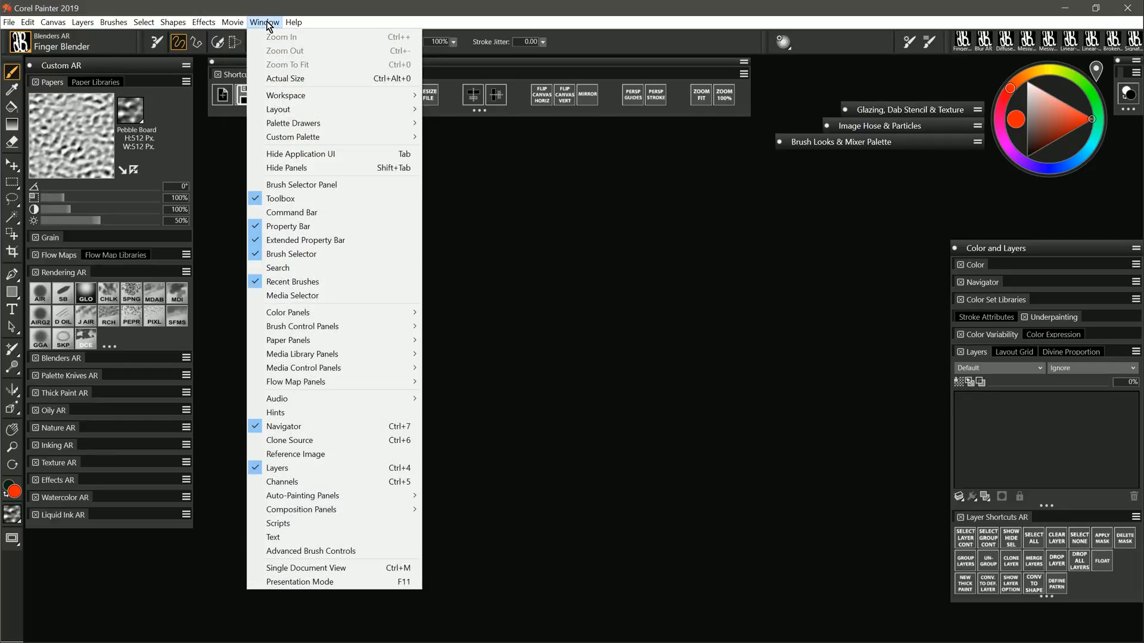
mouse_move(284, 113)
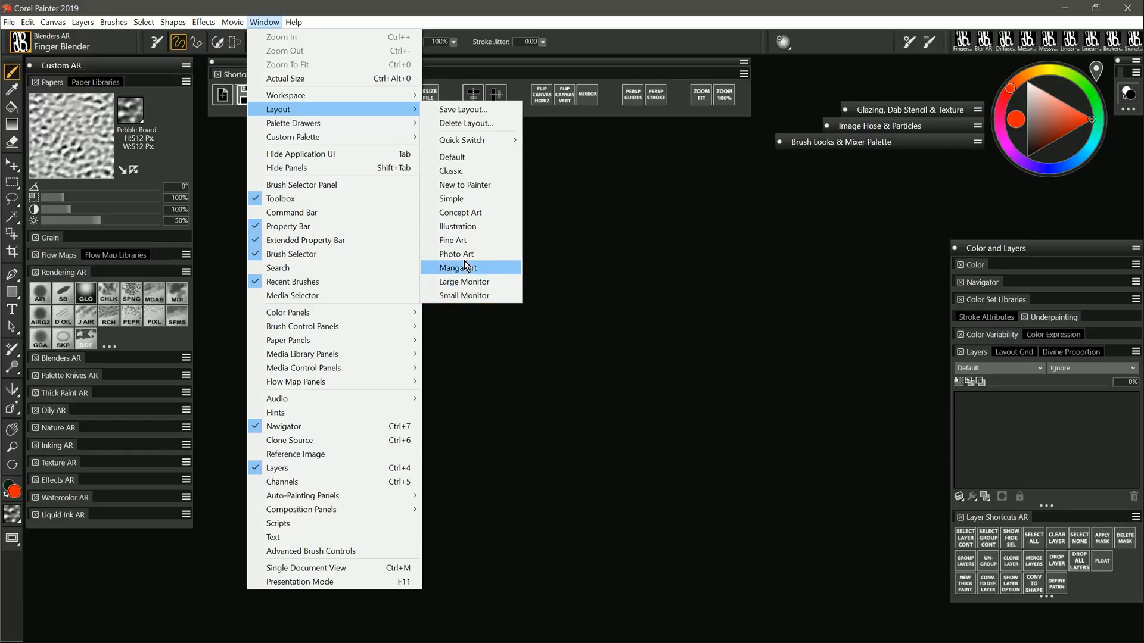
mouse_move(365, 111)
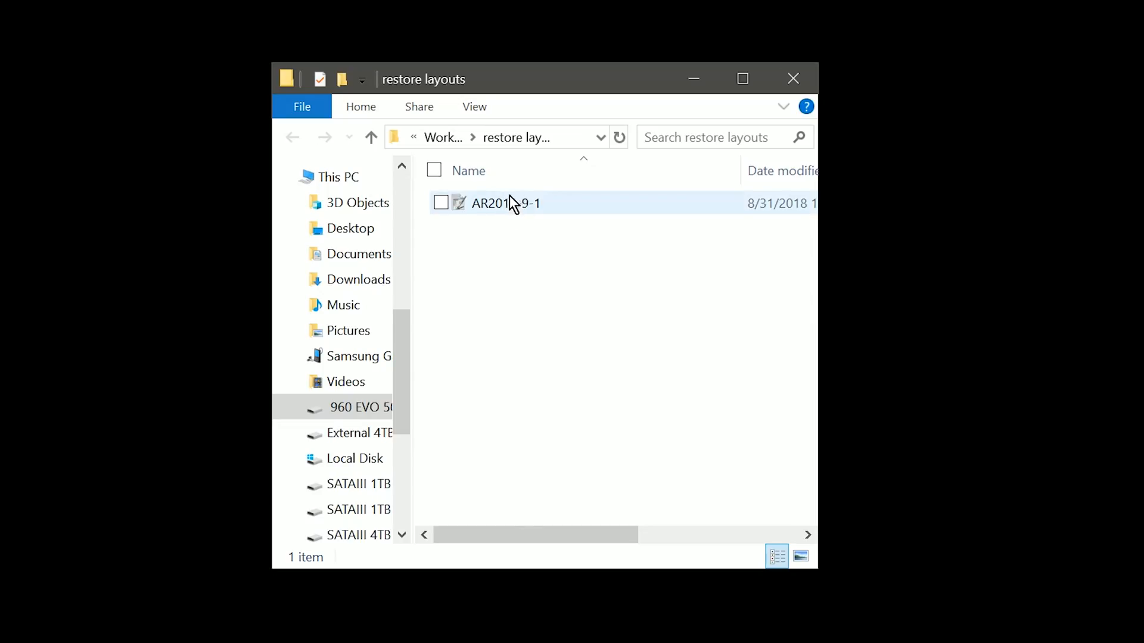
- In File Explorer, duplicate the AR2019-9-1 workspace file in the restore layouts folder and name the copy AR2019-9-1b
click(506, 203)
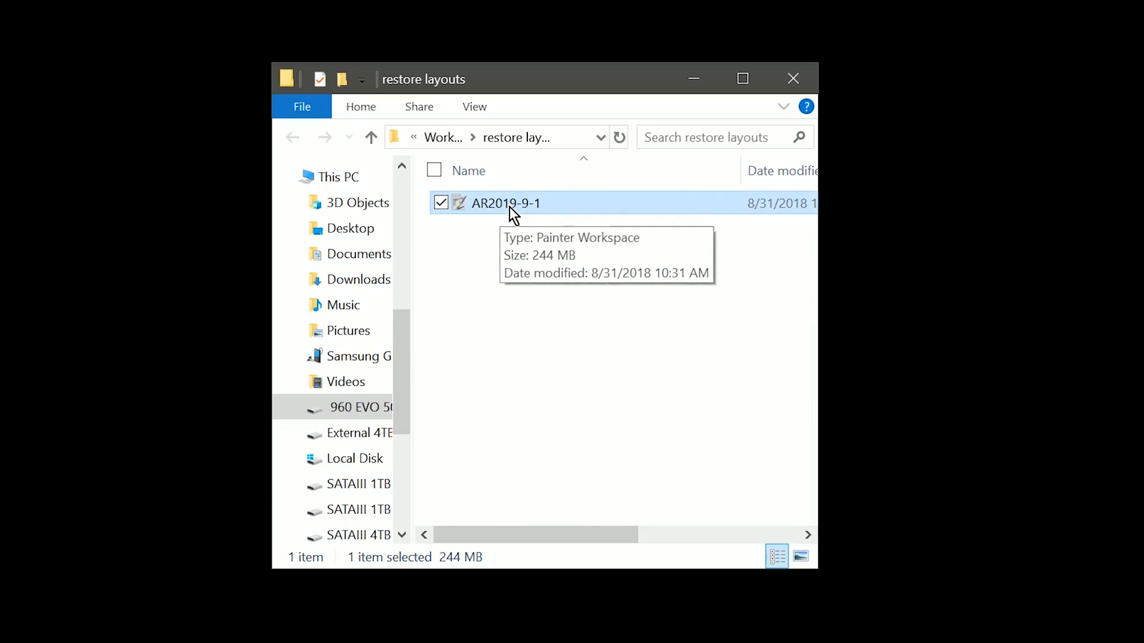
key(ctrl+c)
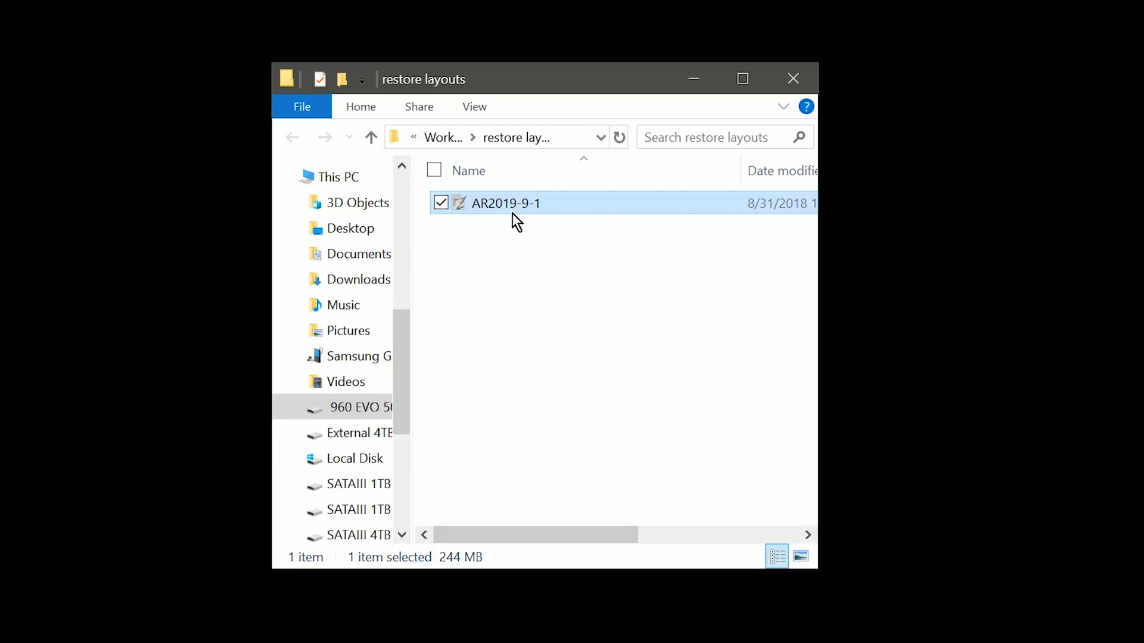
key(ctrl+v)
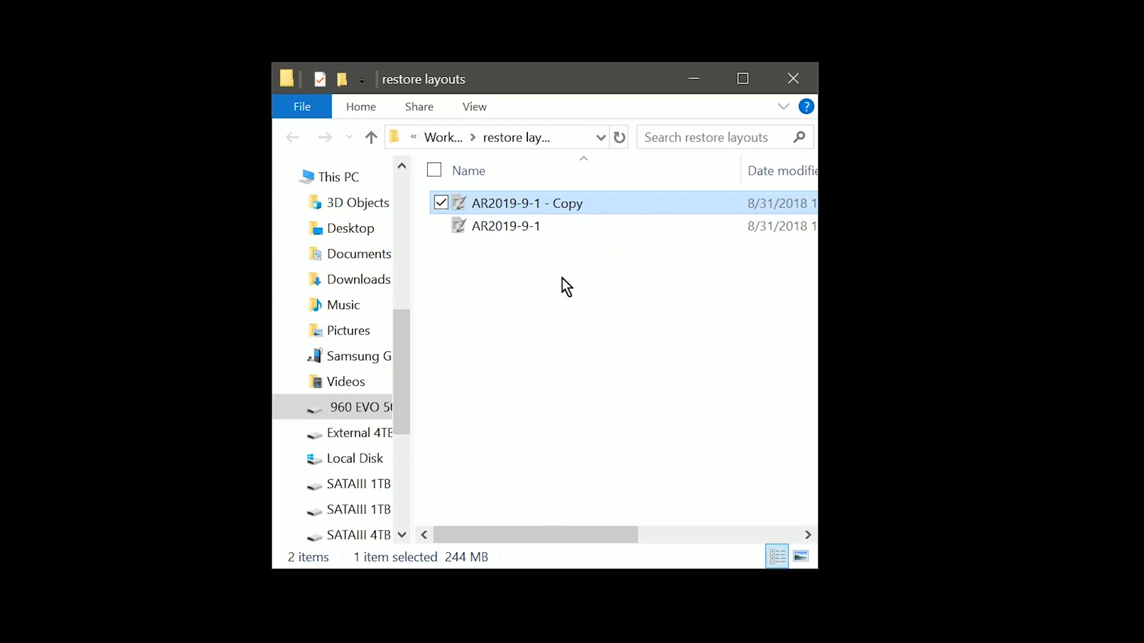
click(553, 206)
text(AR2019-9-1b)
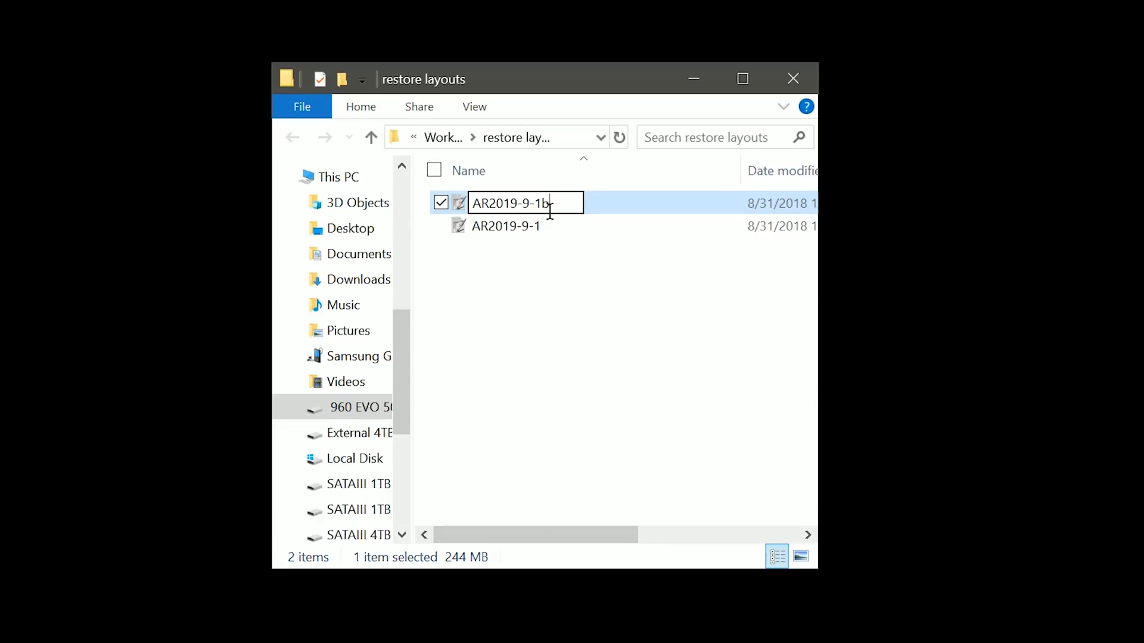
key(Return)
- Start Corel Painter 2019 in reset mode and reset the current workspace, keeping all brushes, other libraries and custom palettes
click(390, 310)
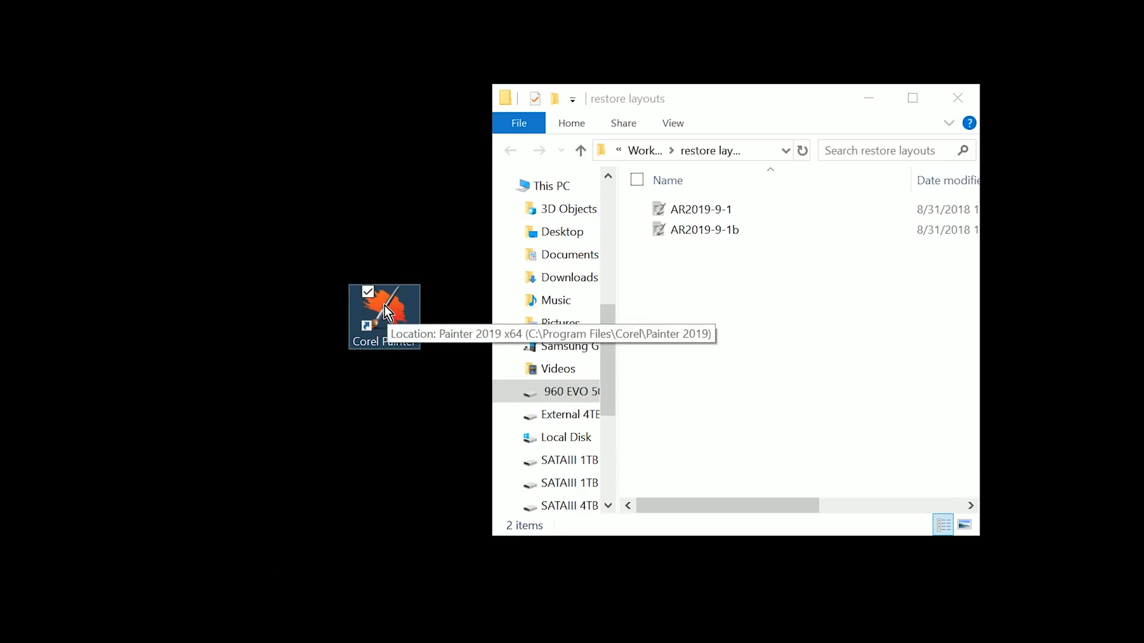
shift+double_click(385, 305)
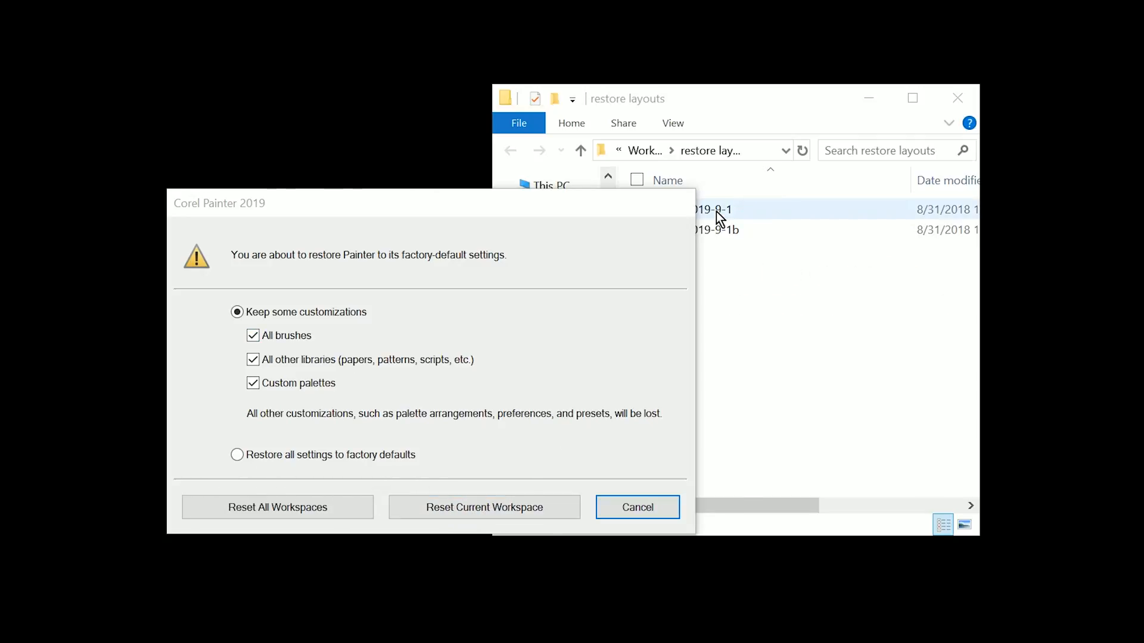
click(484, 507)
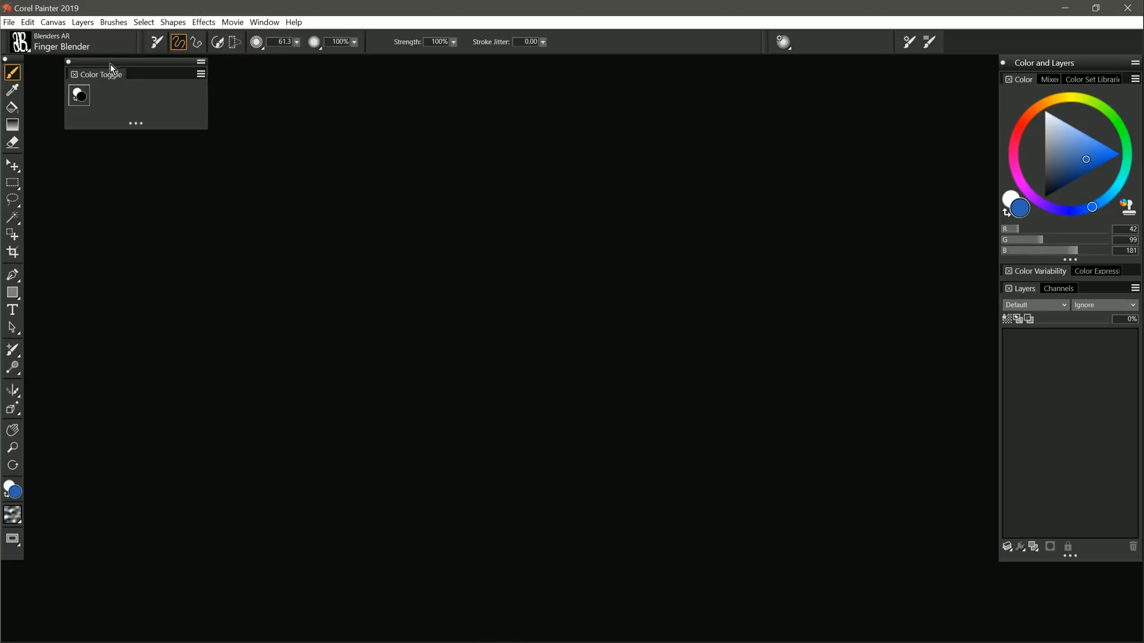
- Spread the stacked custom palettes across the workspace and lengthen the Watercolor AR and Particles - Glow FX AR palettes
mouse_move(110, 63)
mouse_down()
mouse_move(303, 105)
mouse_move(114, 228)
mouse_move(301, 232)
mouse_move(300, 221)
mouse_move(136, 338)
mouse_move(145, 361)
mouse_move(261, 253)
mouse_move(323, 353)
mouse_up()
drag(156, 60, 503, 204)
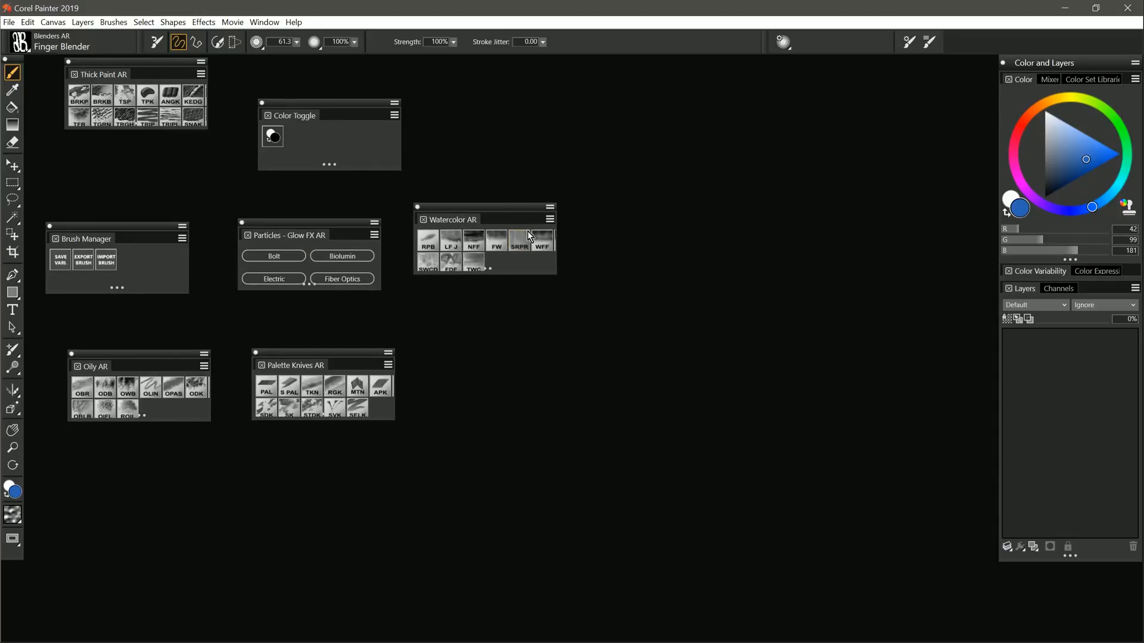
drag(484, 268, 482, 298)
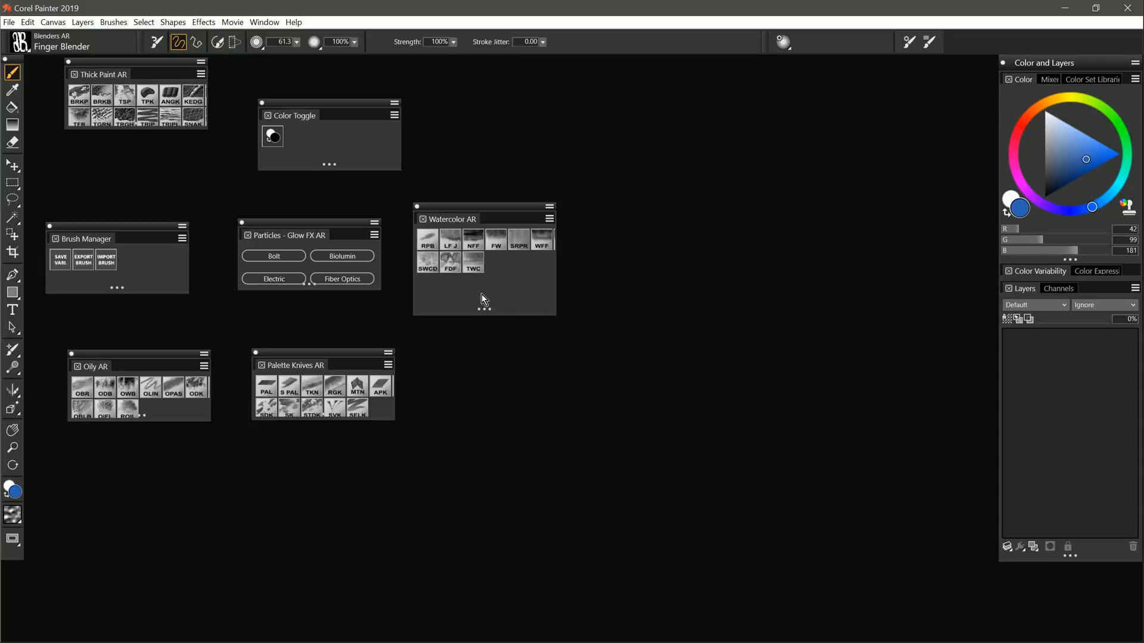
drag(309, 284, 308, 328)
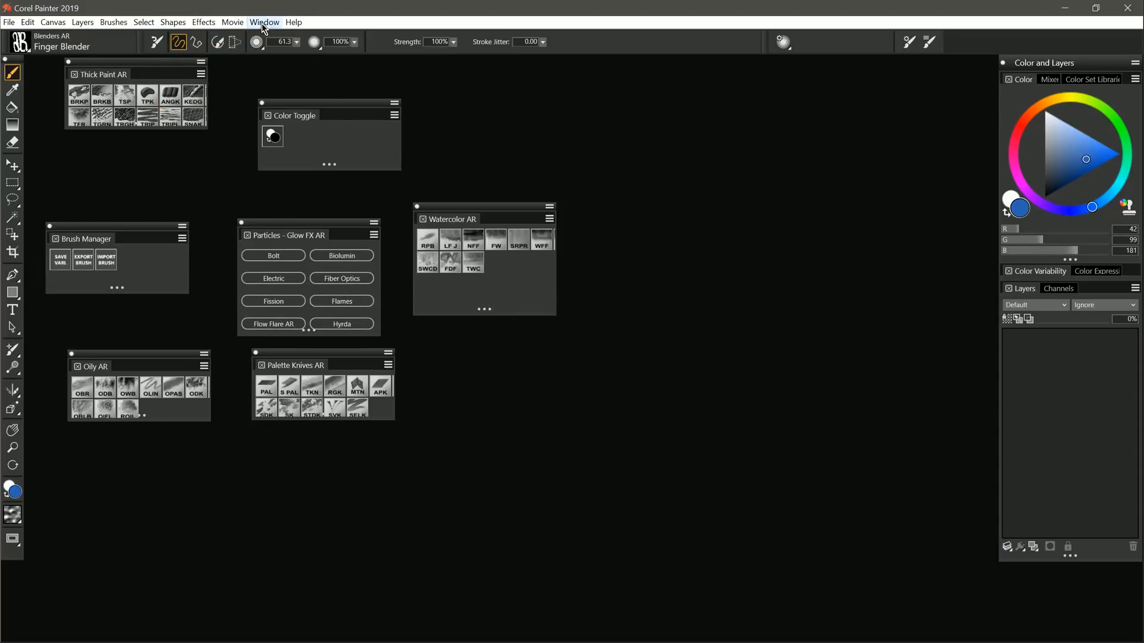
- Check the layout list of the reset workspace and move the Watercolor AR palette below the Oily AR palette
click(263, 22)
click(566, 164)
click(267, 22)
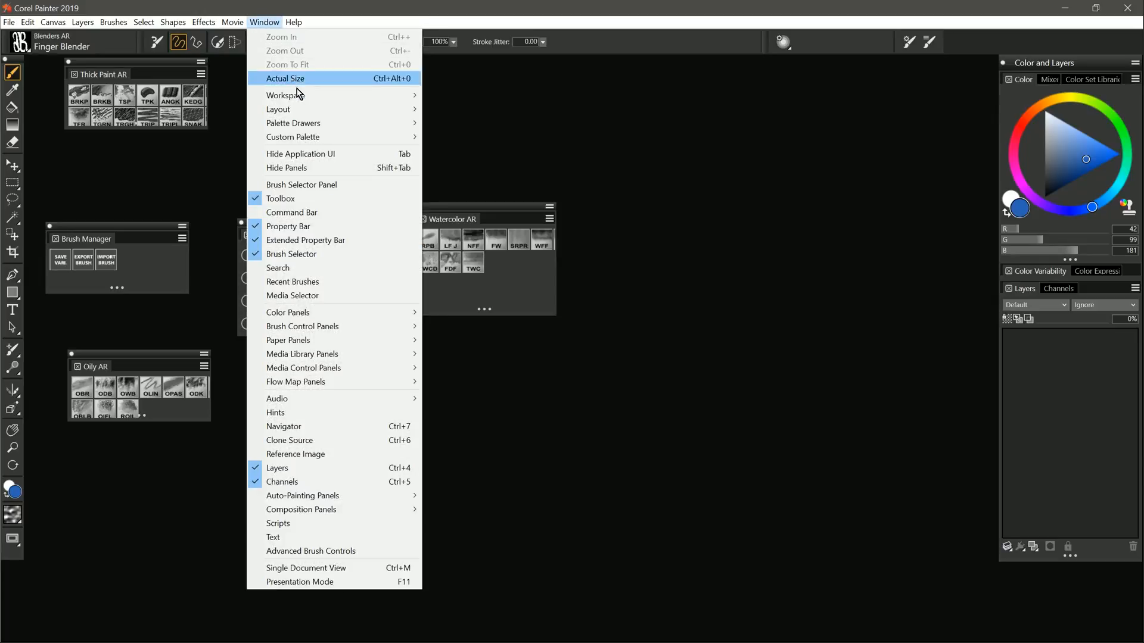
mouse_move(315, 112)
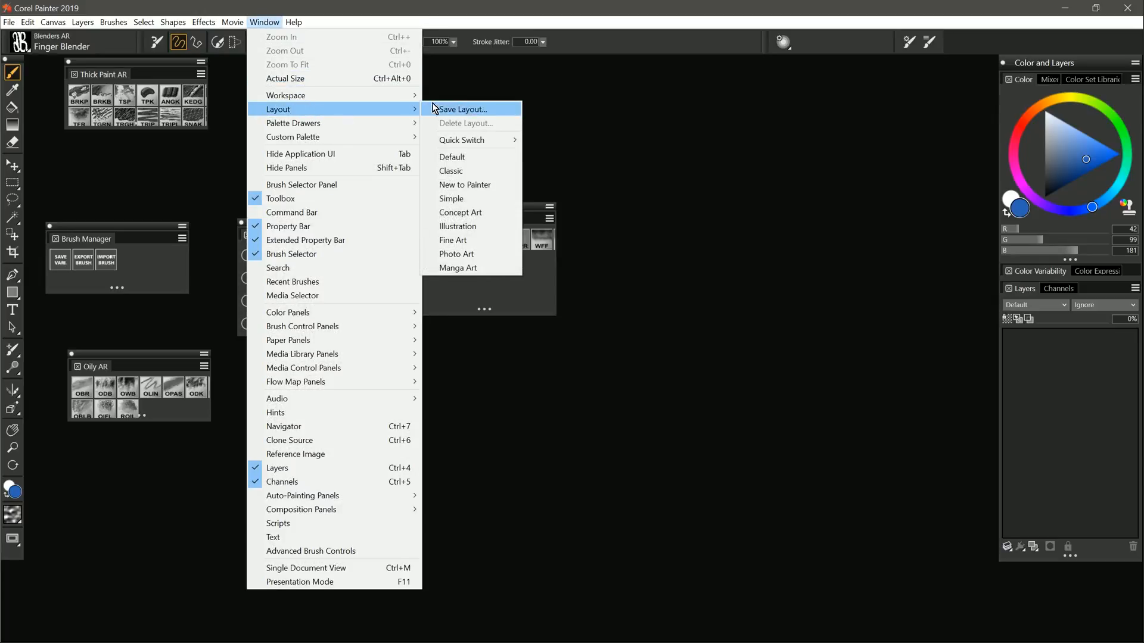
click(496, 212)
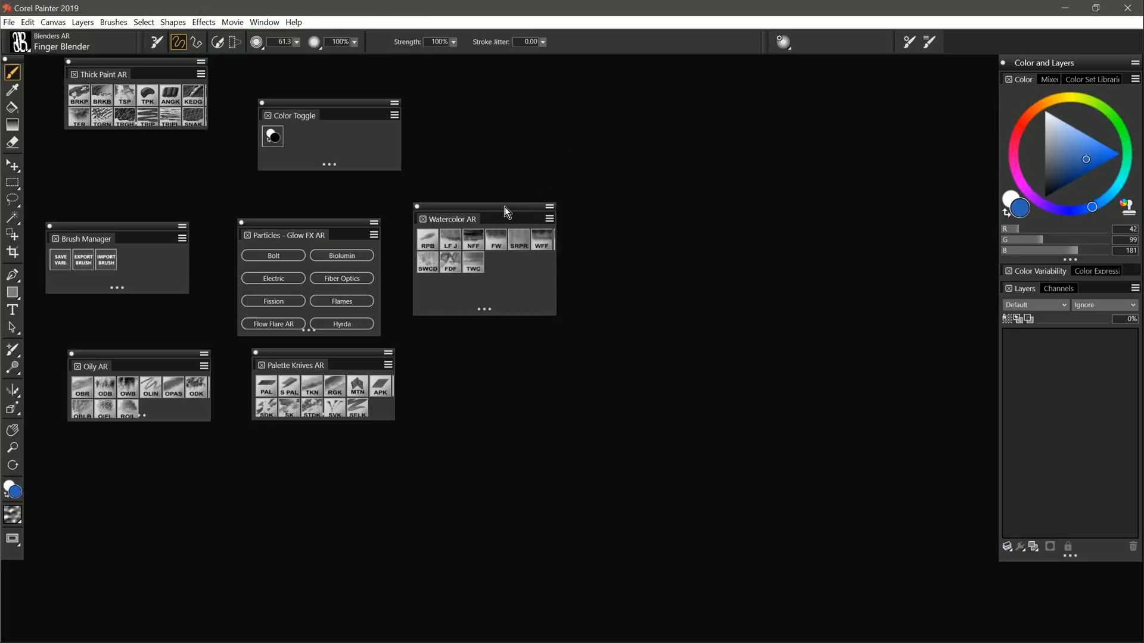
drag(501, 206, 137, 451)
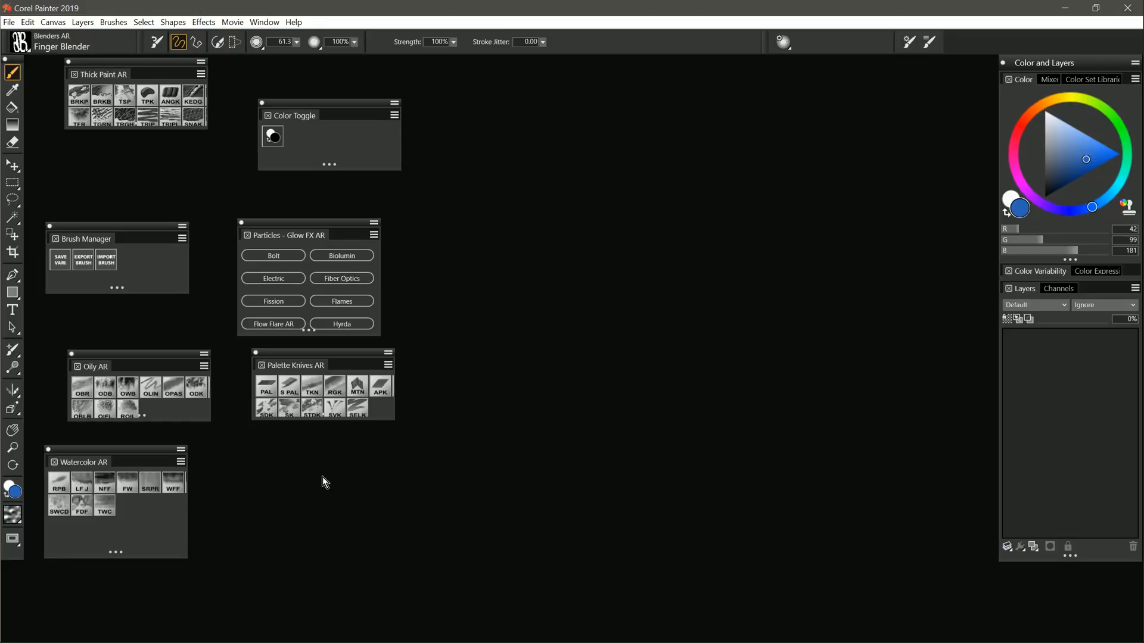
- Export the reset workspace to the restore layouts folder as AR2019-9-1-reset
click(267, 22)
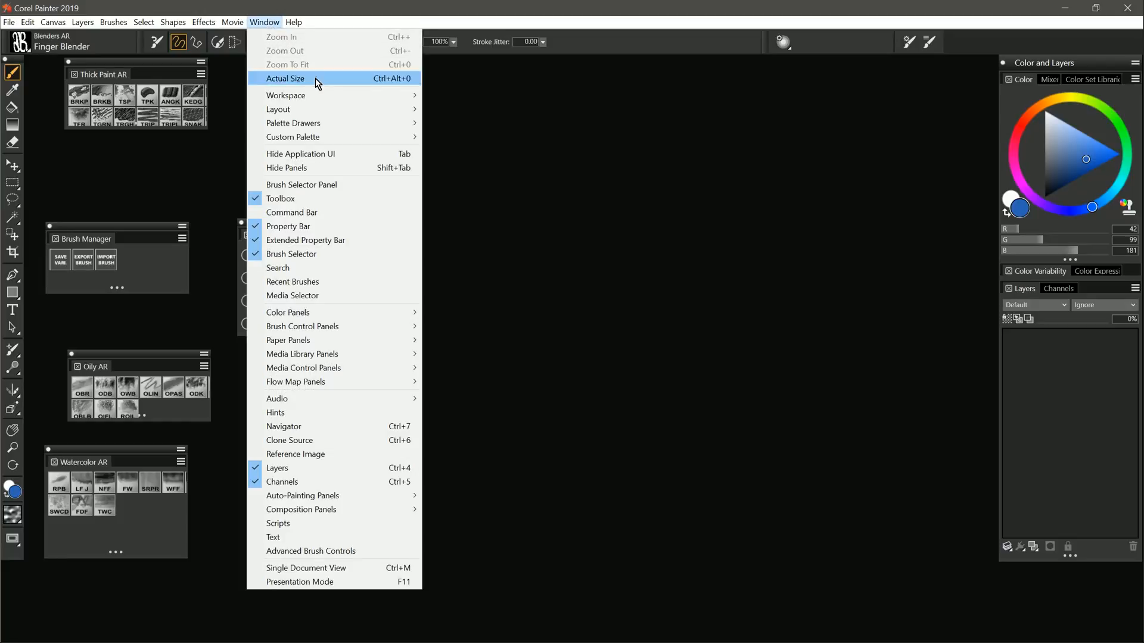
mouse_move(331, 101)
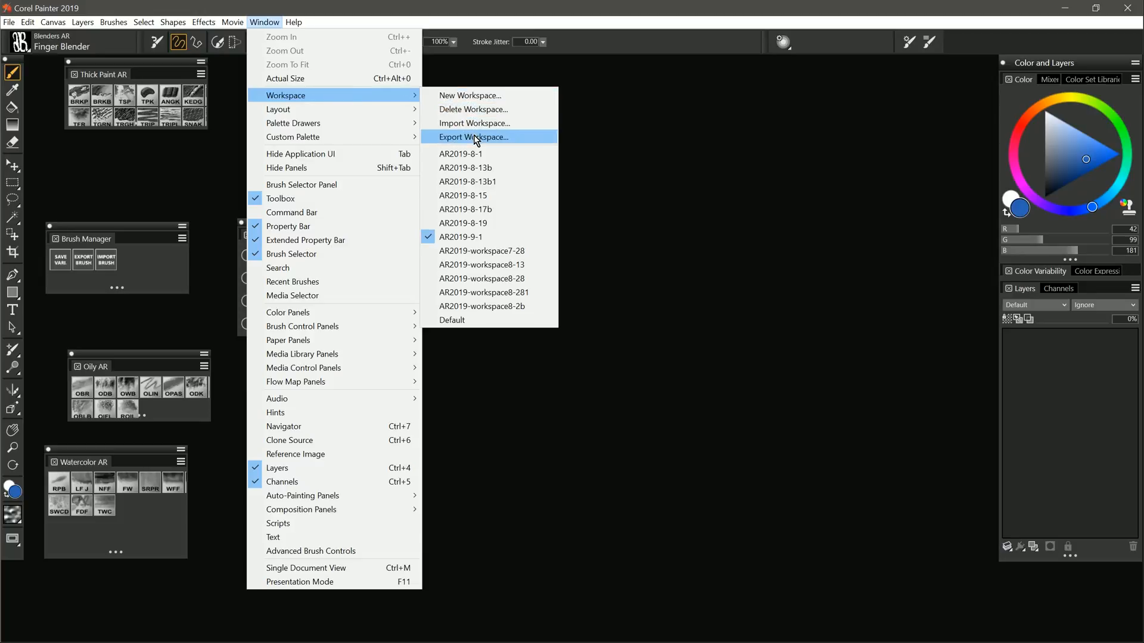
click(474, 137)
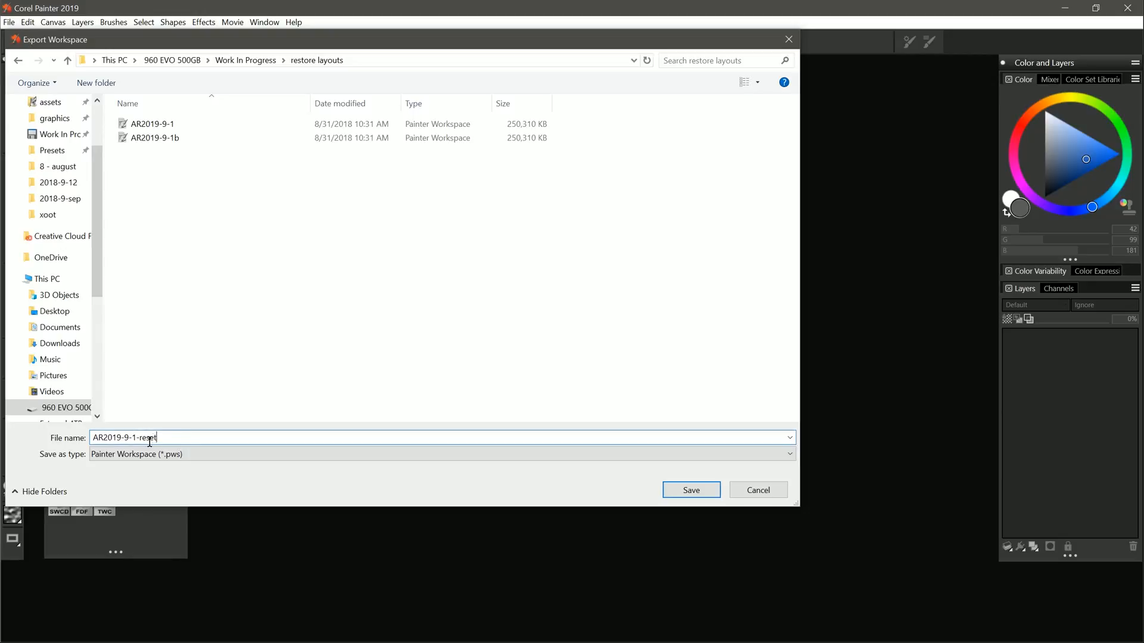
click(690, 490)
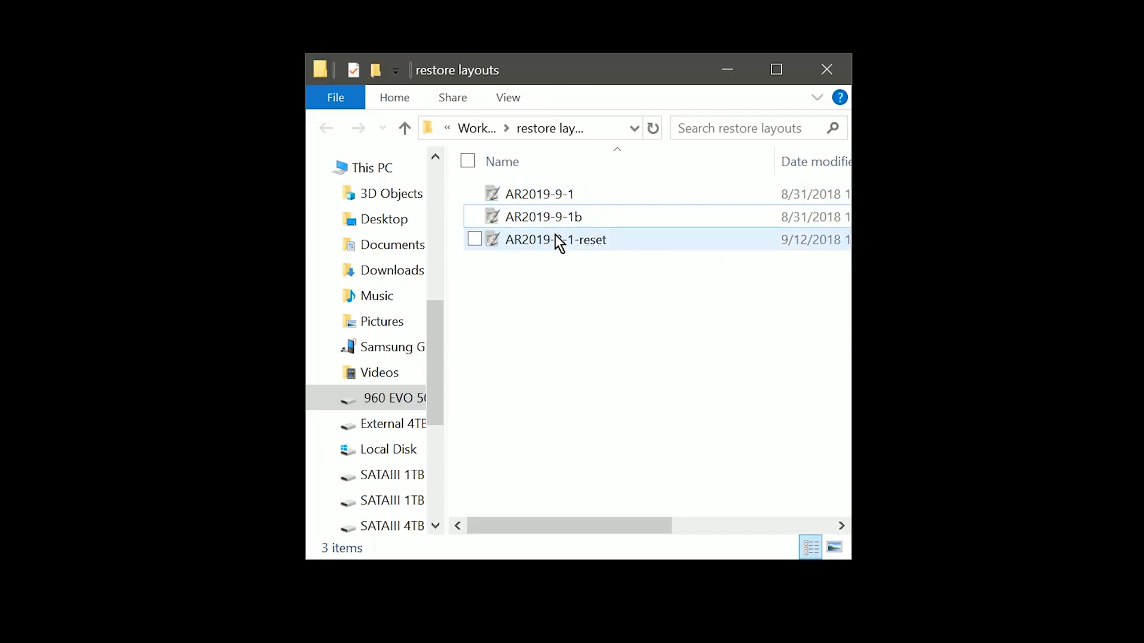
- In File Explorer, show file name extensions for the files in the restore layouts folder
click(510, 97)
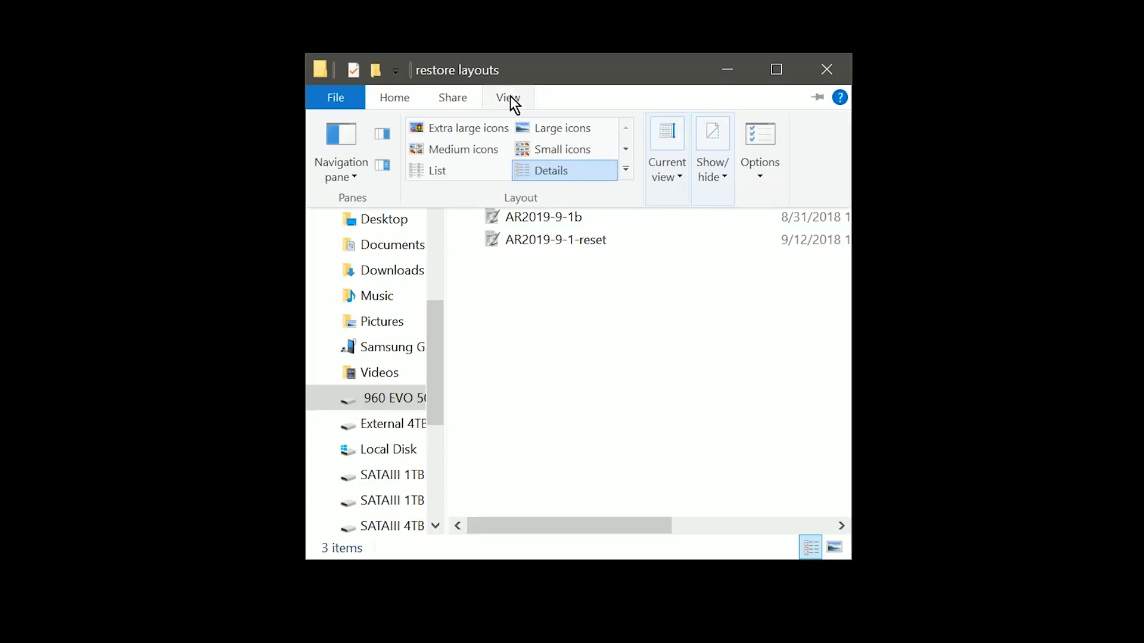
click(726, 177)
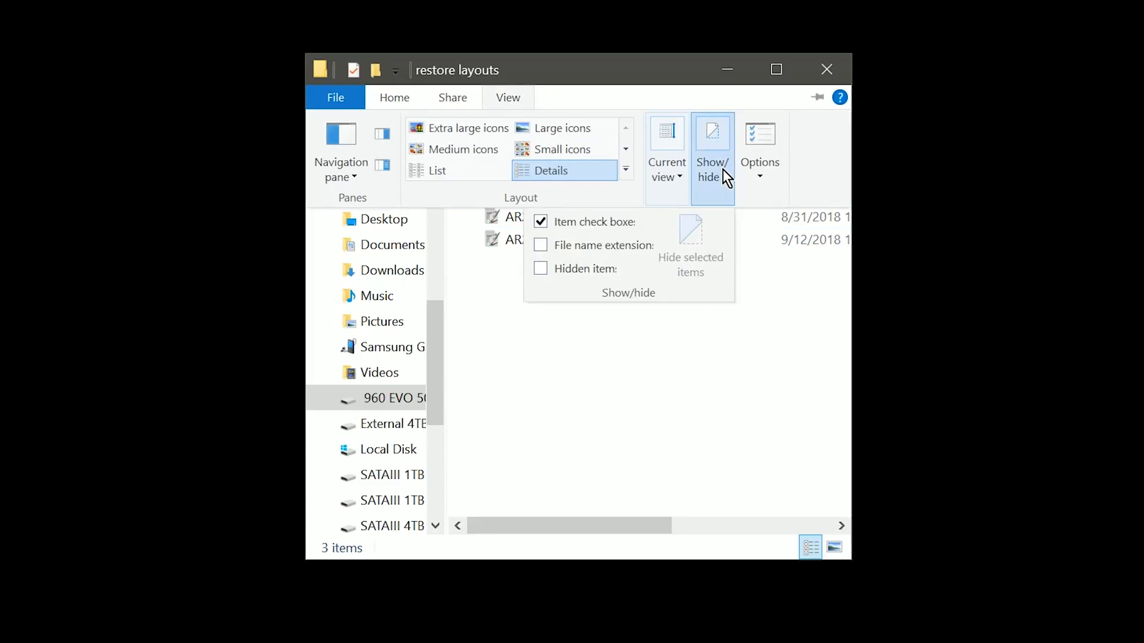
click(540, 245)
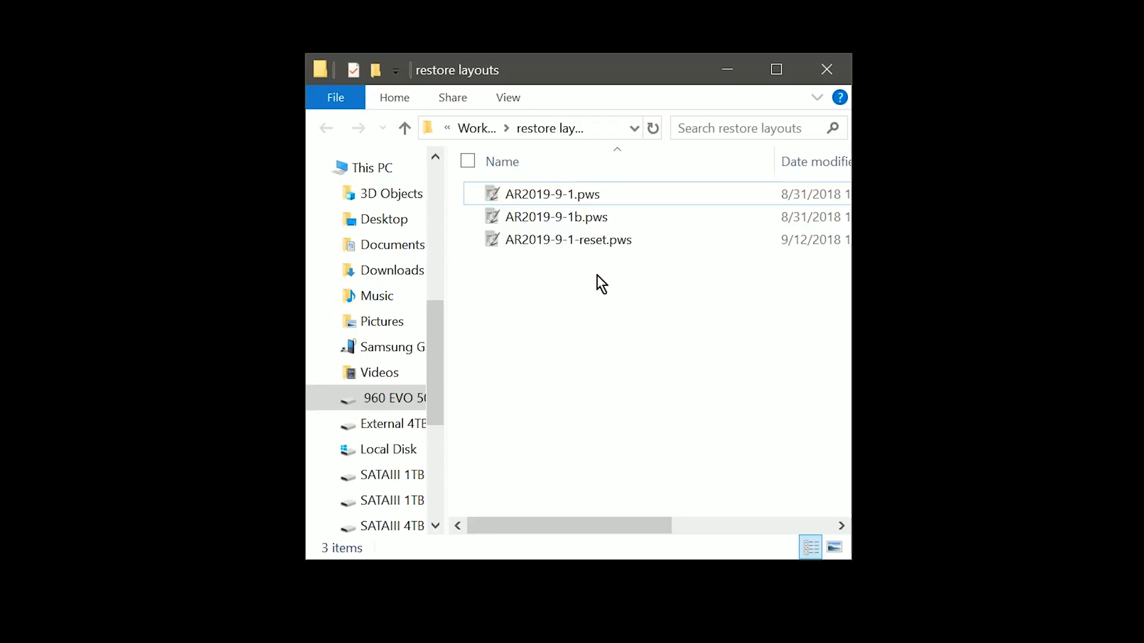
- Rename AR2019-9-1-reset.pws as AR2019-9-1-reset.zip
click(627, 242)
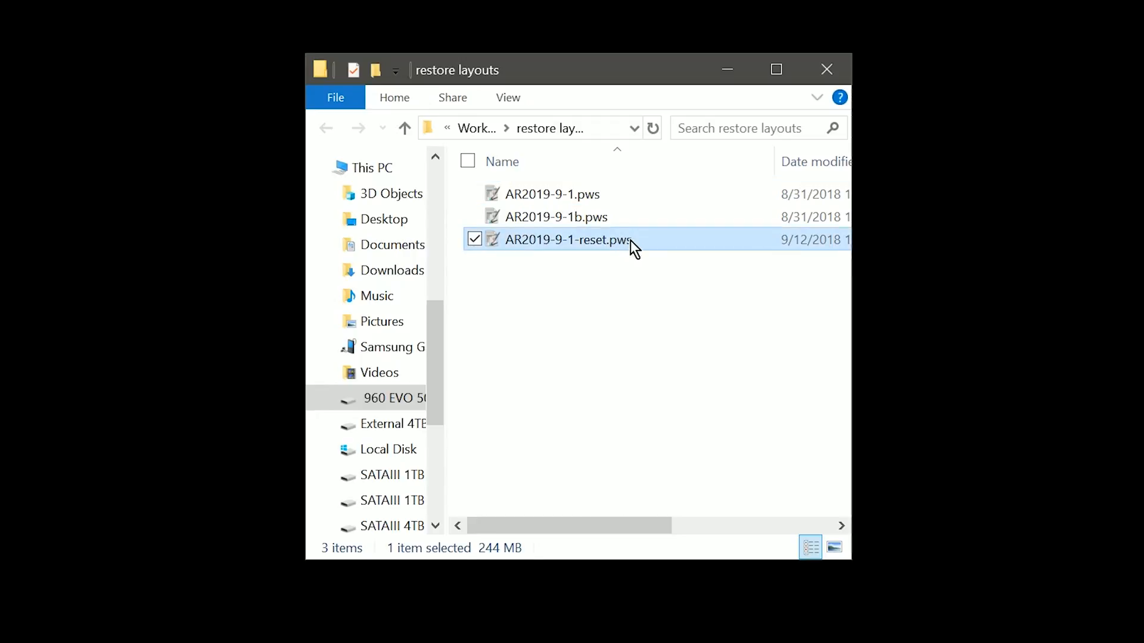
click(630, 240)
key(End)
key(BackSpace)
key(BackSpace)
key(BackSpace)
text(zip)
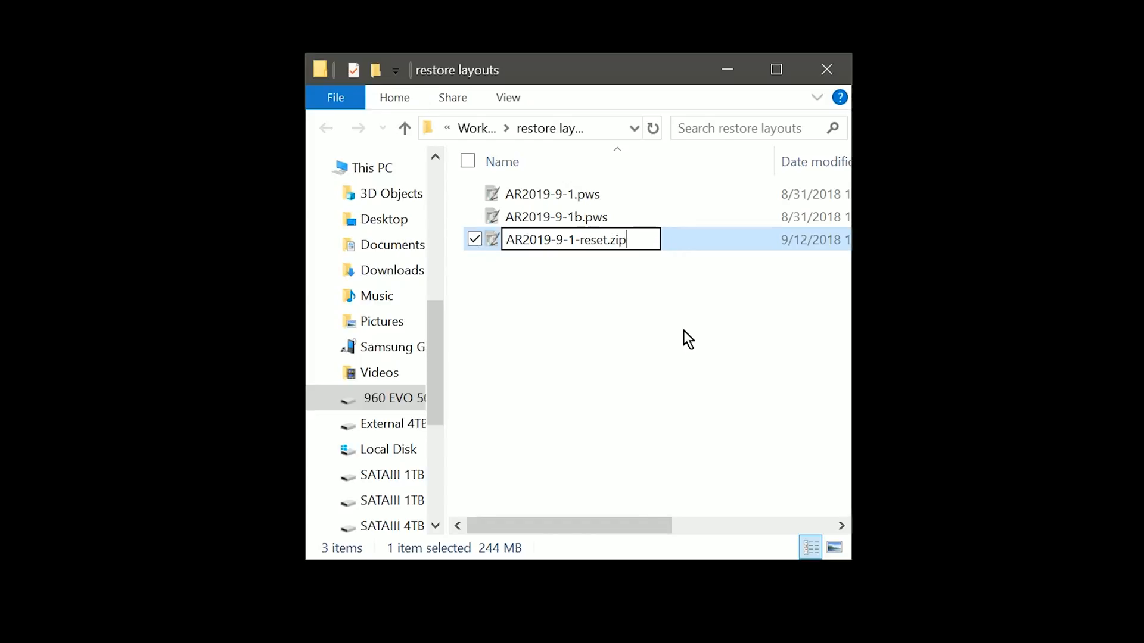
click(603, 292)
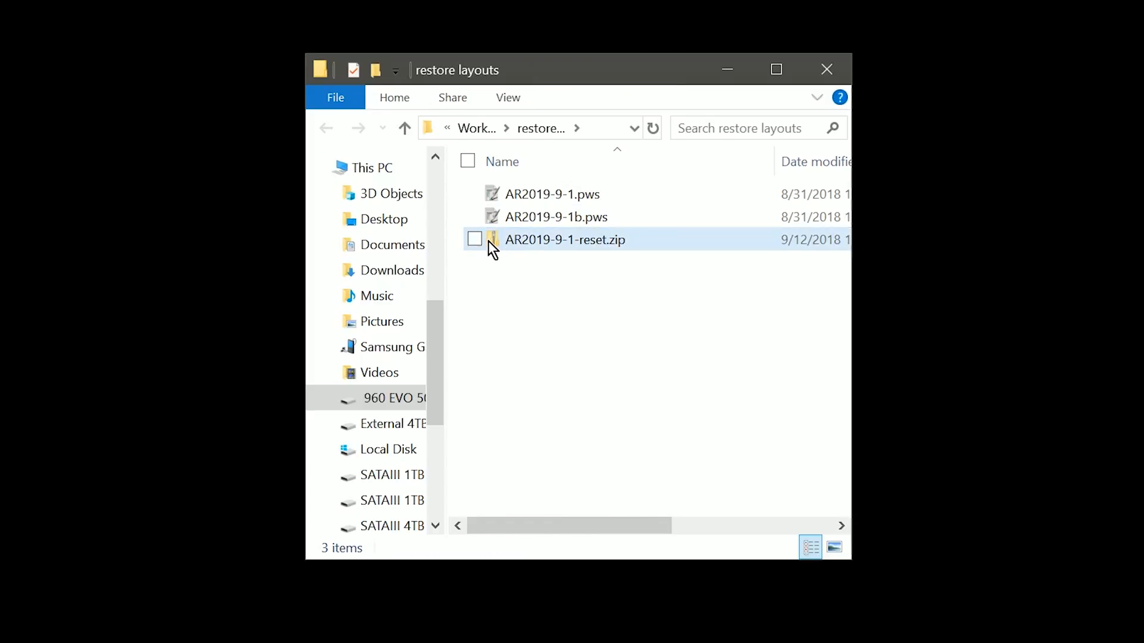
- Change the extension of the duplicated workspace file AR2019-9-1b.pws to zip
click(567, 215)
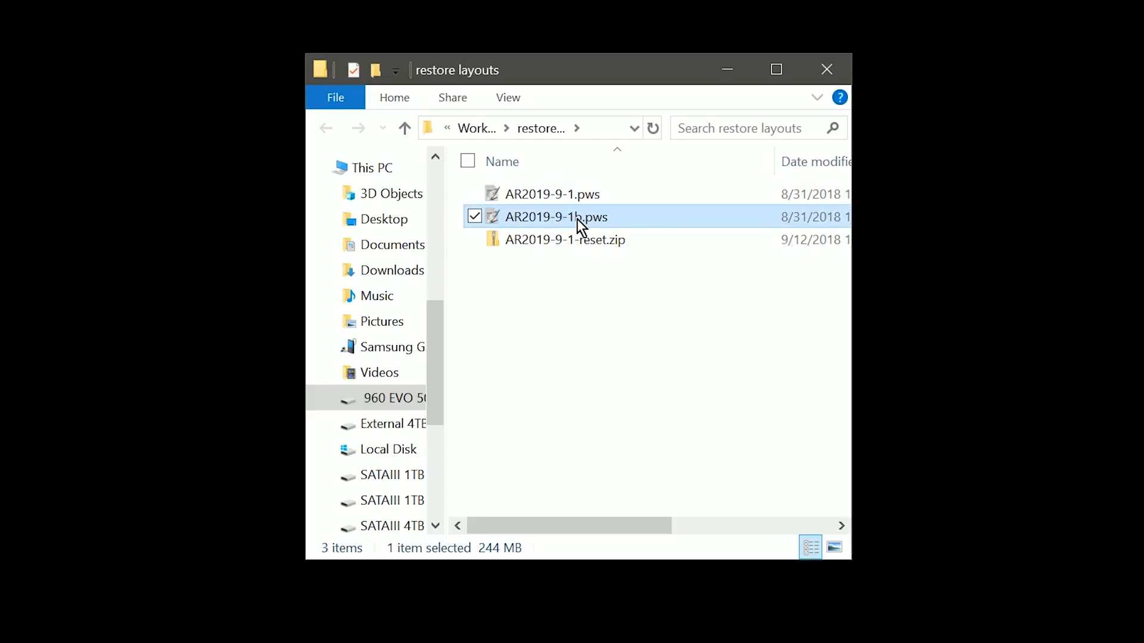
click(604, 219)
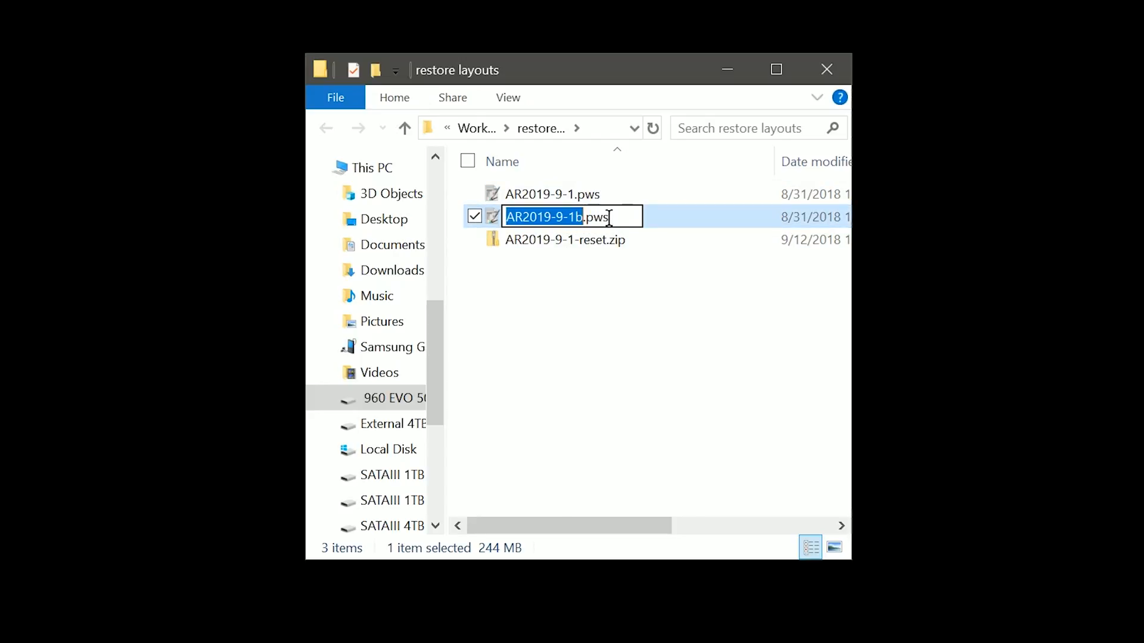
click(609, 219)
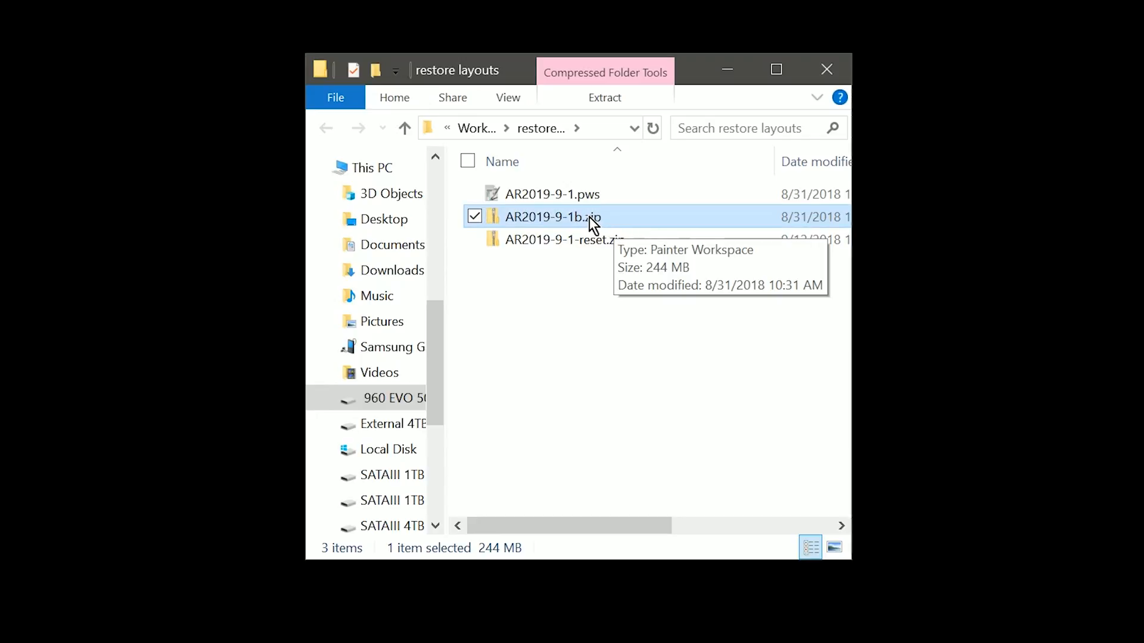
- Open the Framework folders inside AR2019-9-1b.zip and AR2019-9-1-reset.zip in separate windows placed side by side
double_click(588, 218)
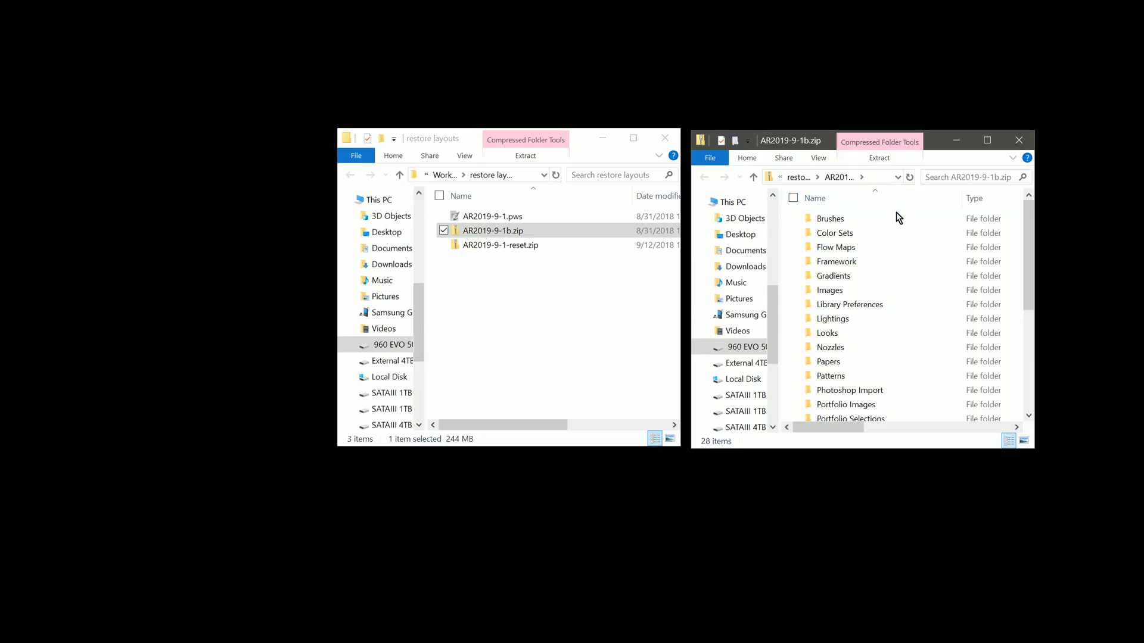
double_click(849, 263)
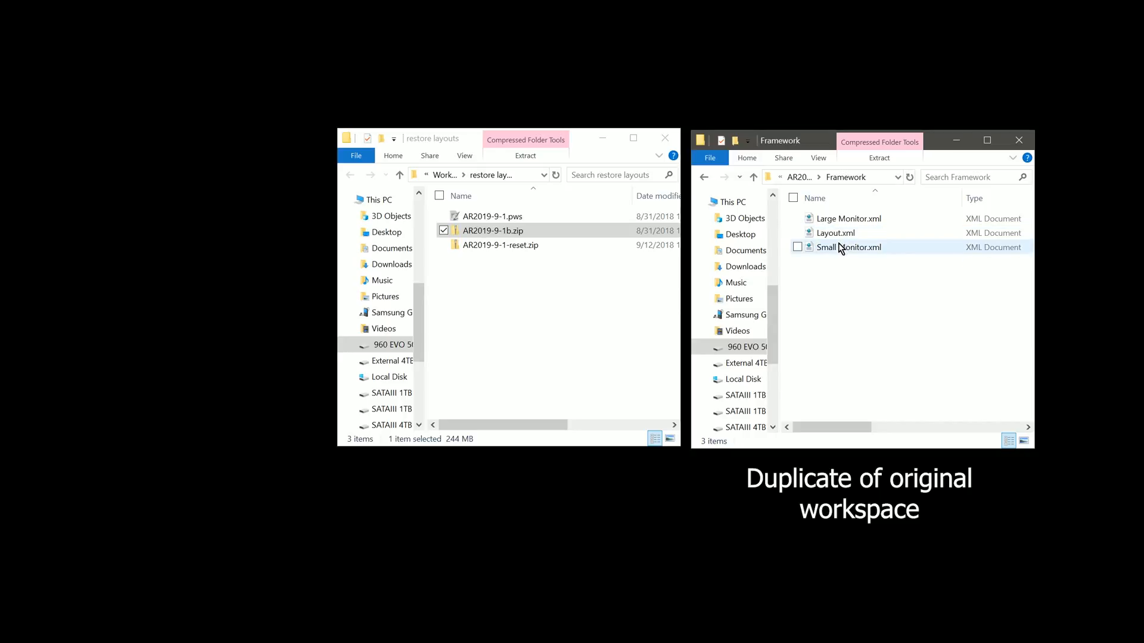
double_click(486, 250)
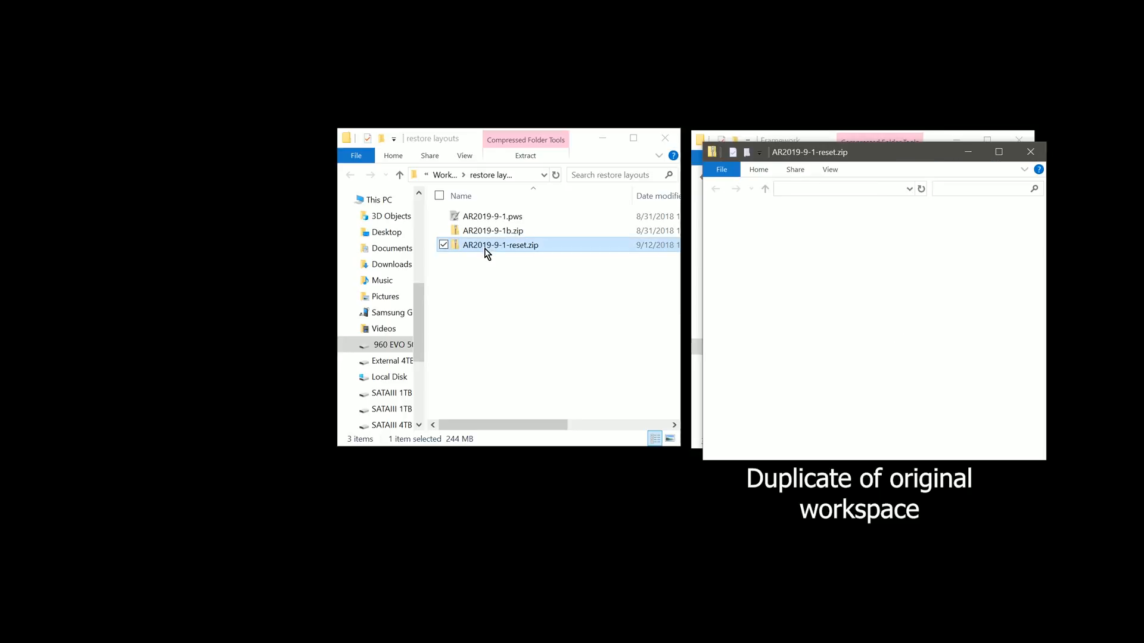
drag(790, 152, 118, 141)
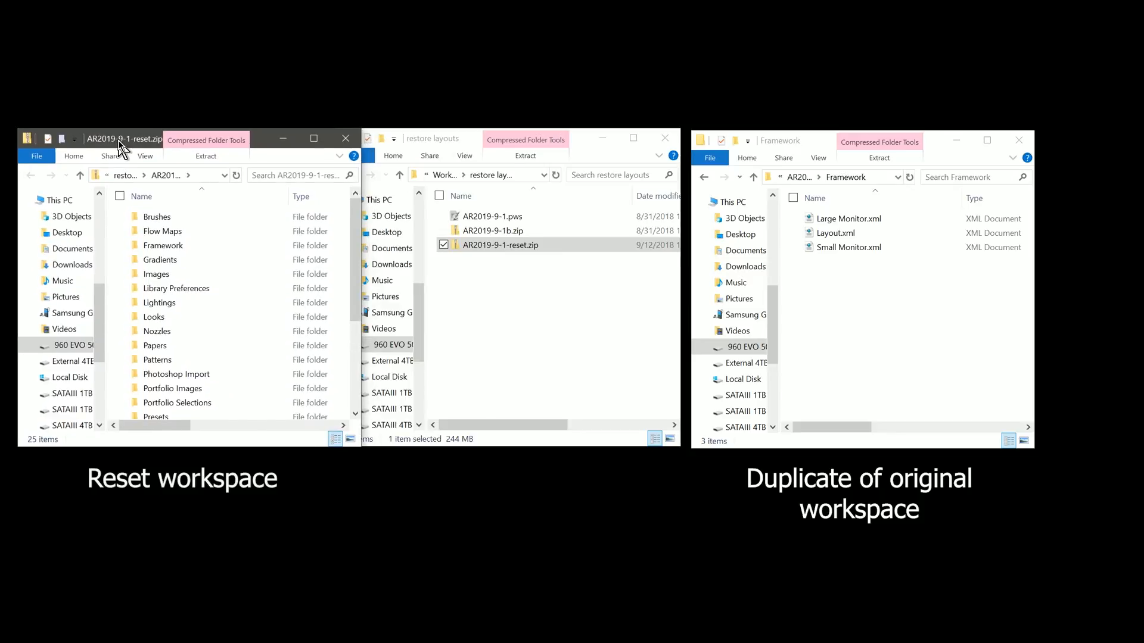
double_click(167, 245)
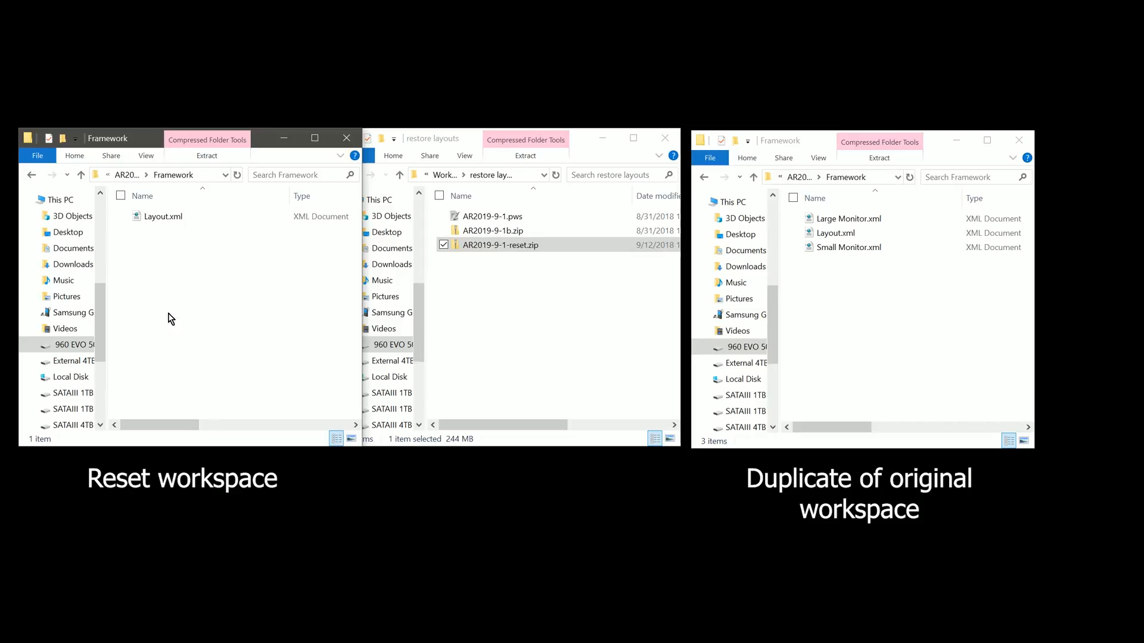
- Copy Large Monitor.xml, Layout.xml and Small Monitor.xml from the duplicate workspace's Framework folder into the restore layouts folder
click(823, 218)
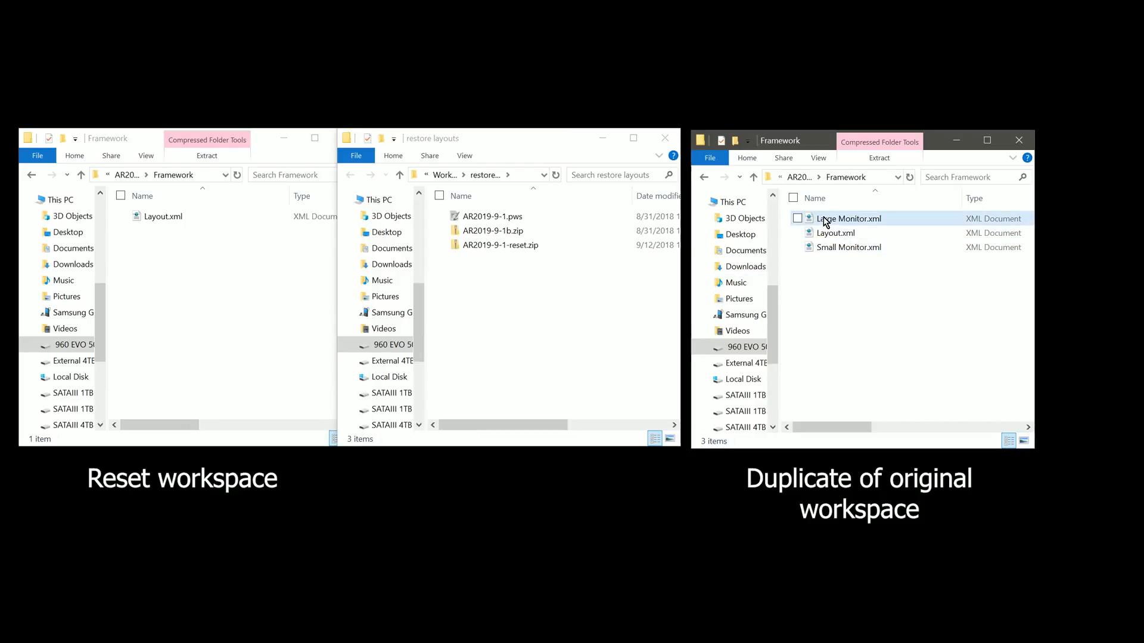
click(797, 233)
click(797, 248)
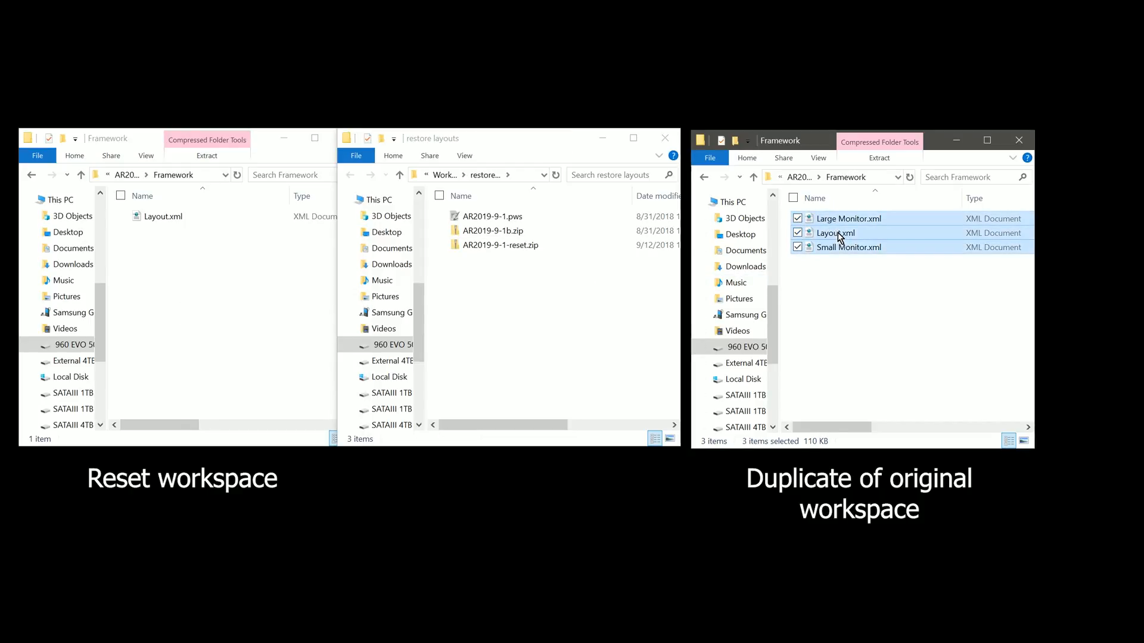
drag(838, 232, 510, 318)
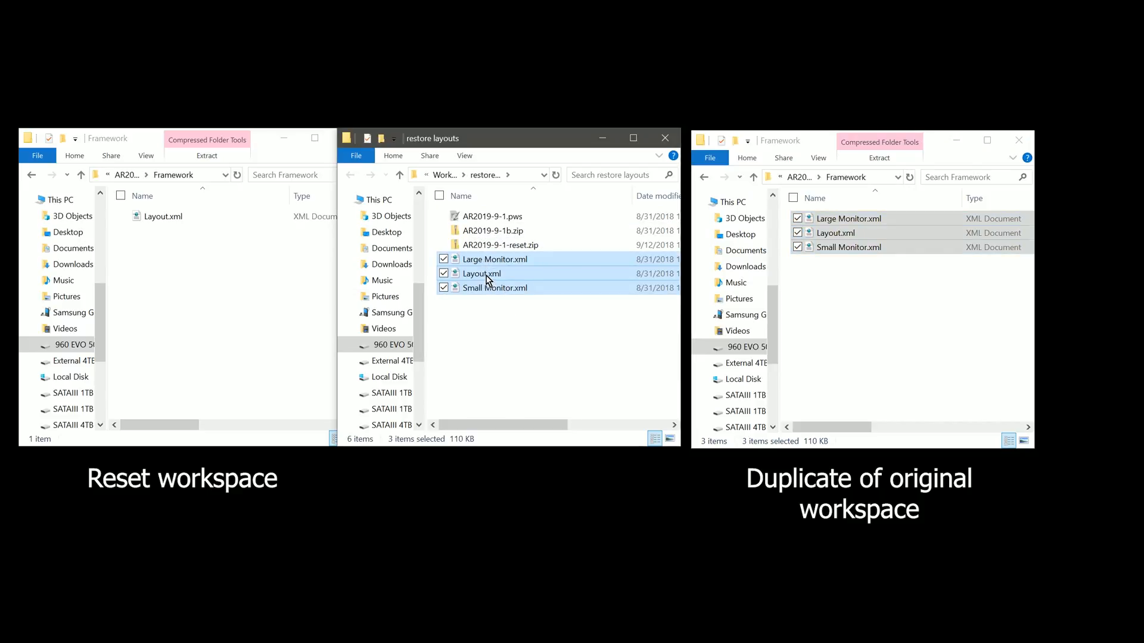
- Copy the three extracted XML files into the reset workspace's Framework folder, replacing Layout.xml, and close the Framework windows
drag(476, 258, 188, 327)
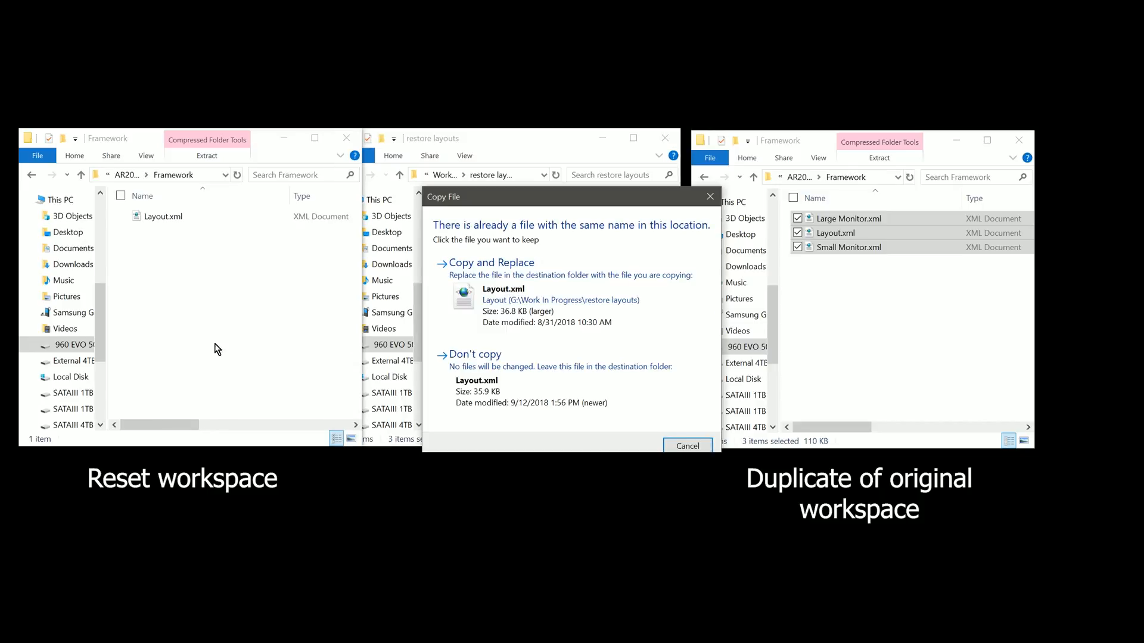
click(533, 294)
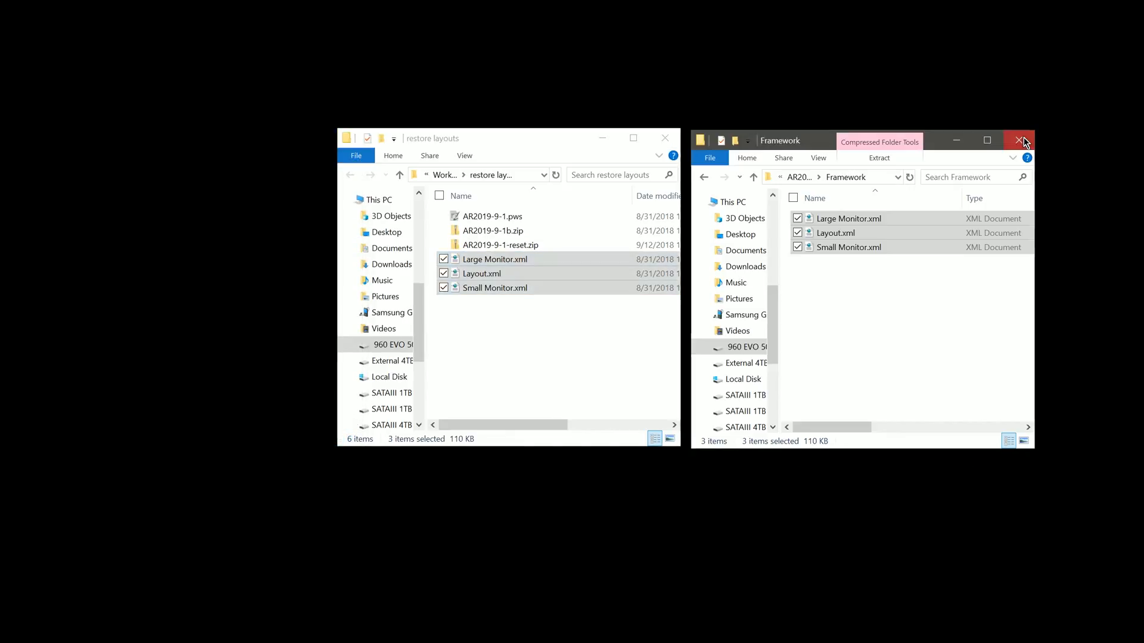
click(1024, 138)
- Rename AR2019-9-1-reset.zip as AR2019-9-1-reset.pws
click(523, 318)
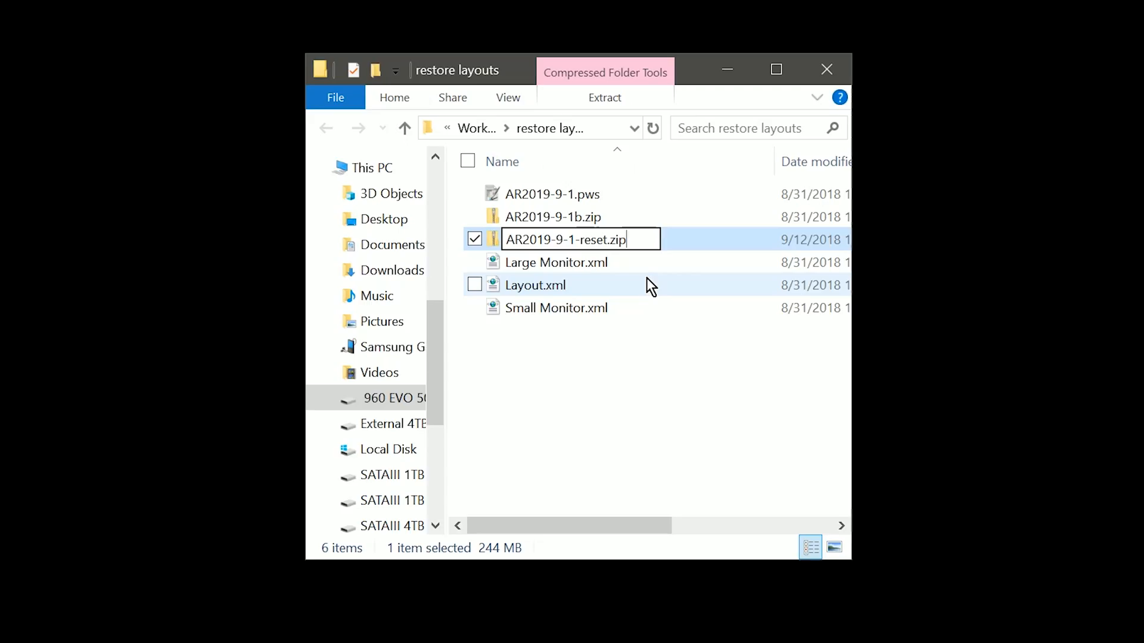
key(BackSpace)
key(BackSpace)
key(BackSpace)
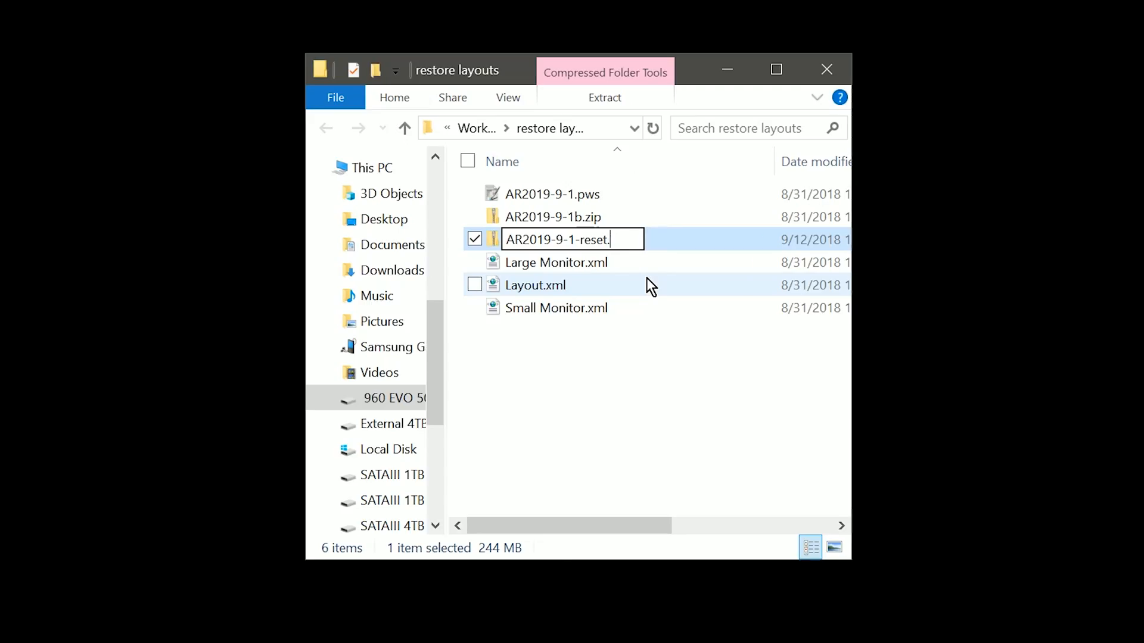
text(pws)
key(Return)
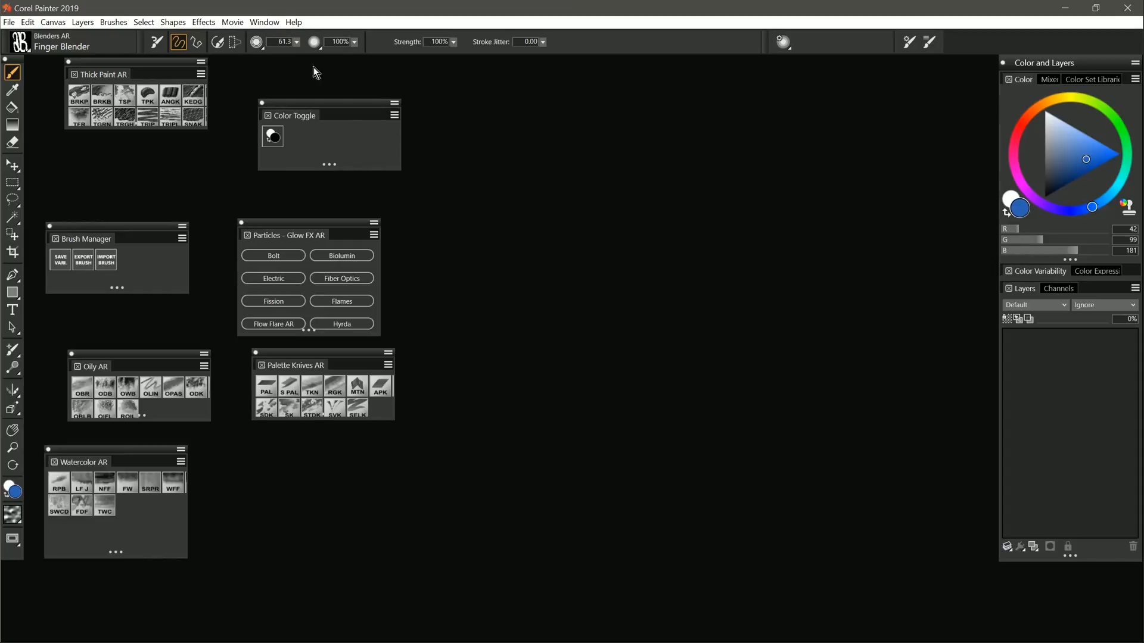
- Switch to Corel Painter 2019 and import the workspace file AR2019-9-1-reset.pws from the restore layouts folder
click(268, 22)
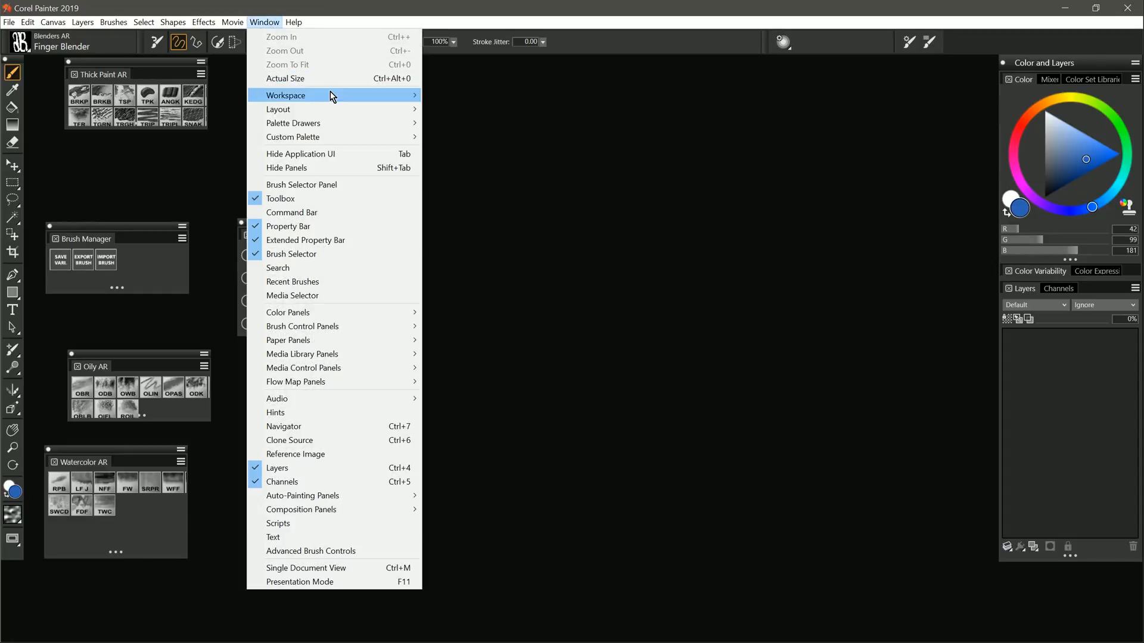
mouse_move(331, 95)
click(480, 124)
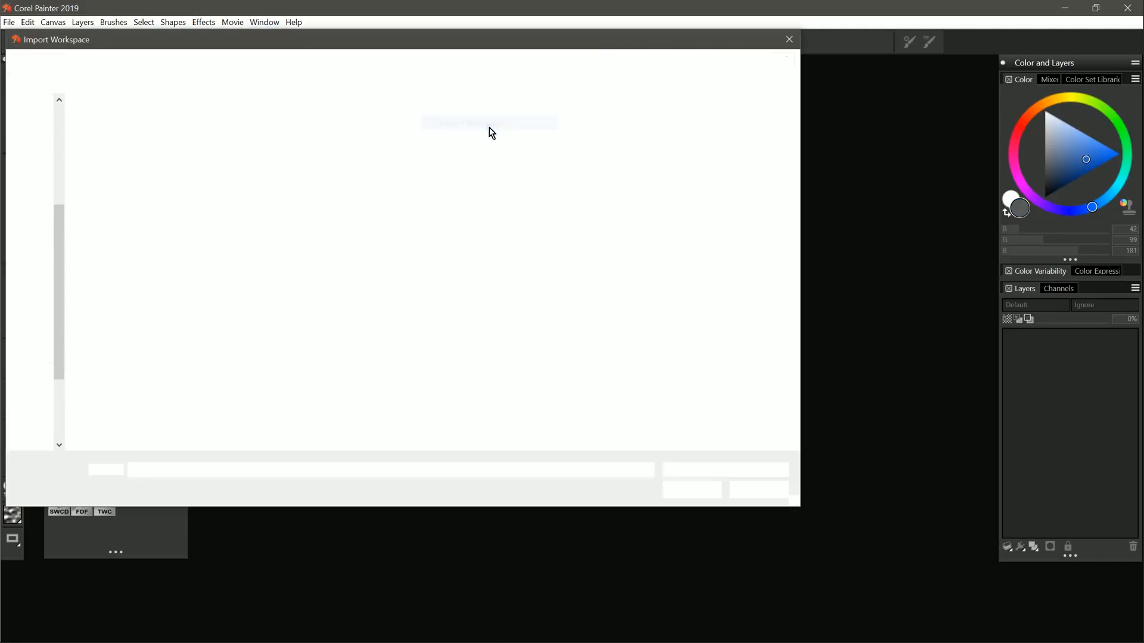
click(148, 138)
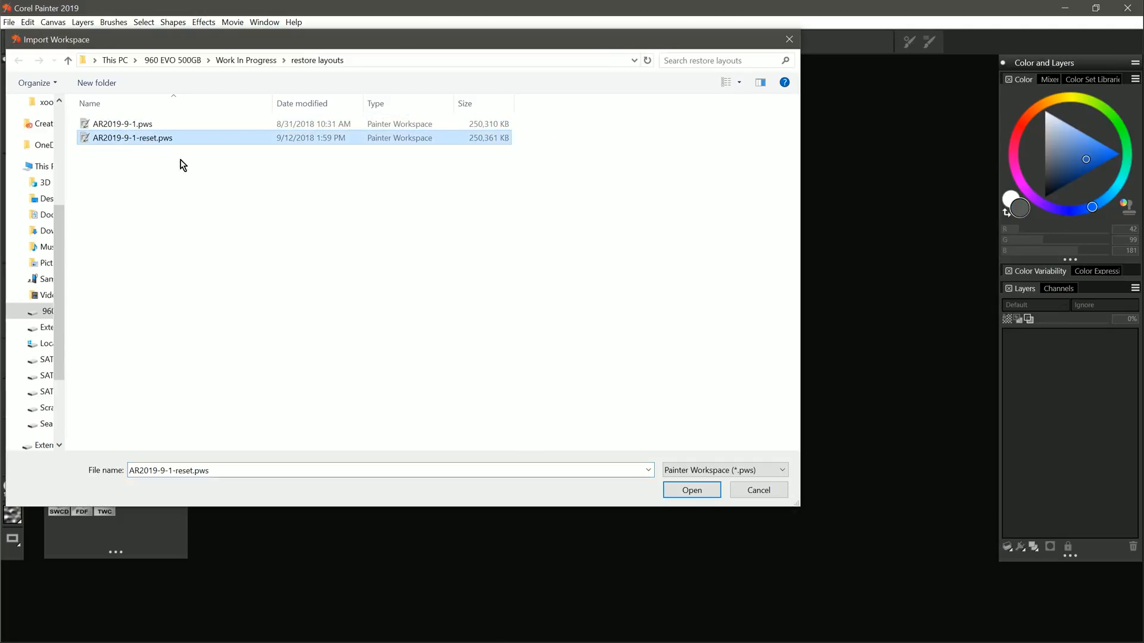
click(692, 491)
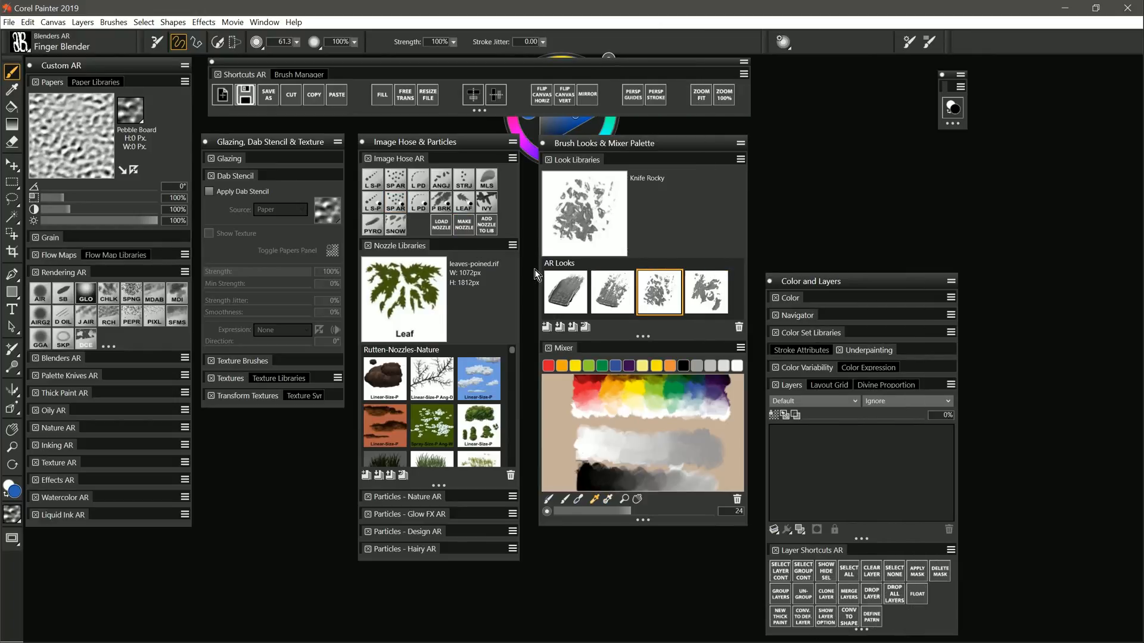
- Check the list of available layouts for the restored Large Monitor and Small Monitor layouts
click(268, 23)
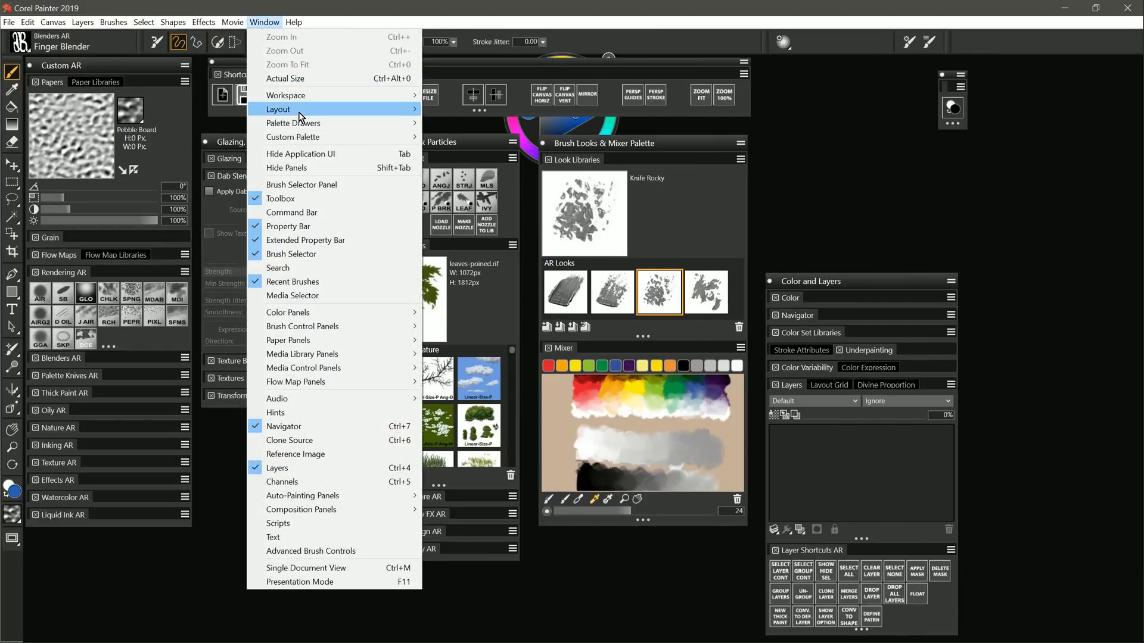
mouse_move(311, 113)
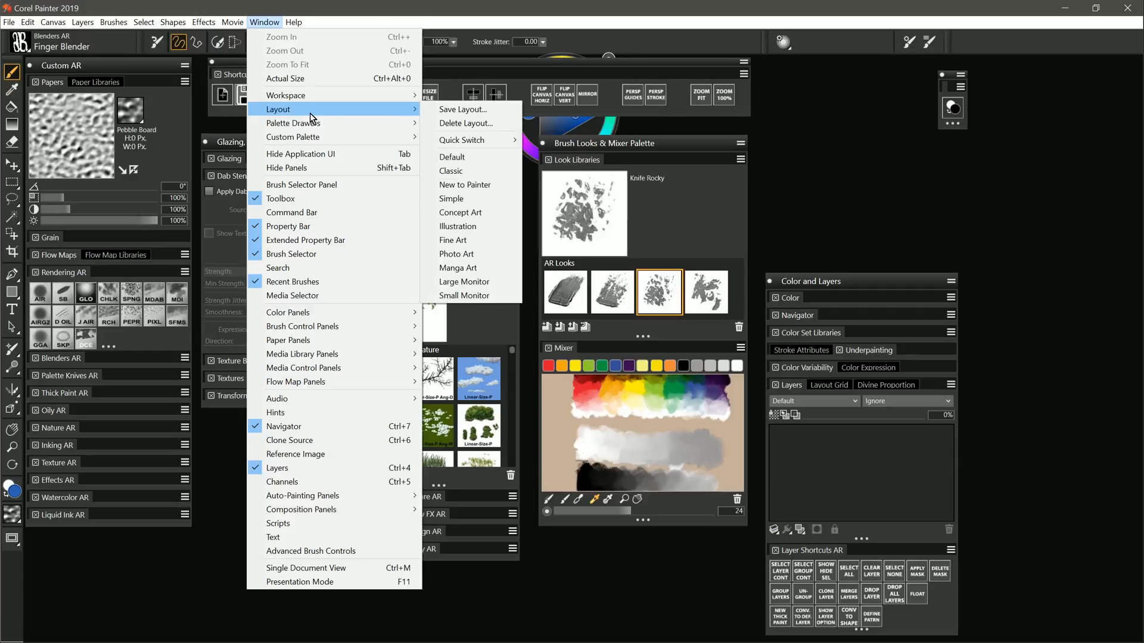
click(476, 284)
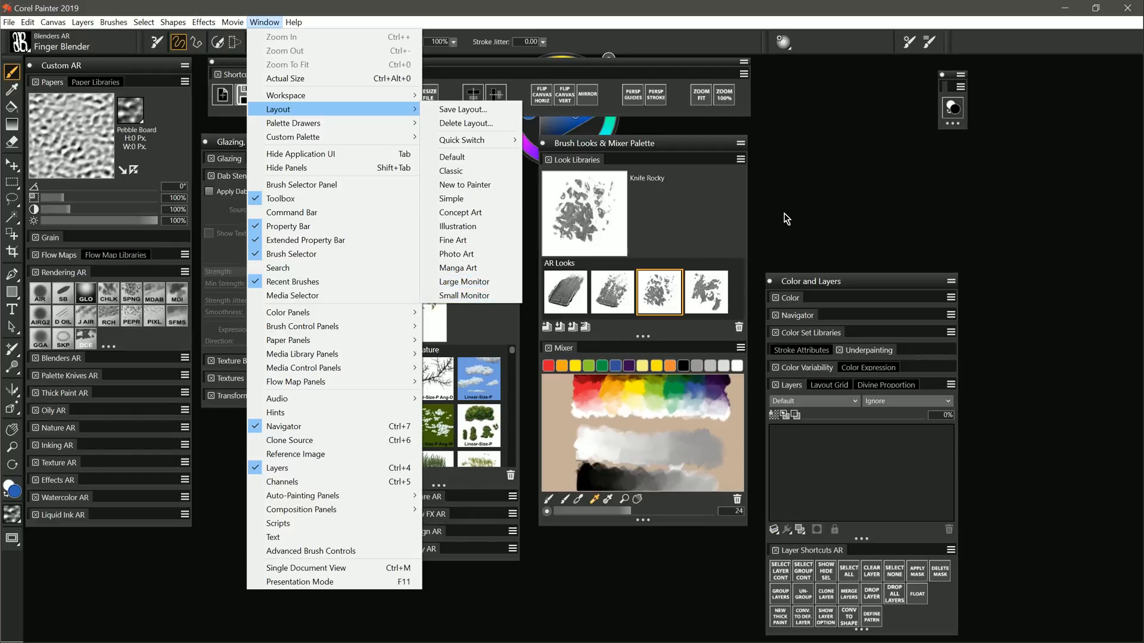